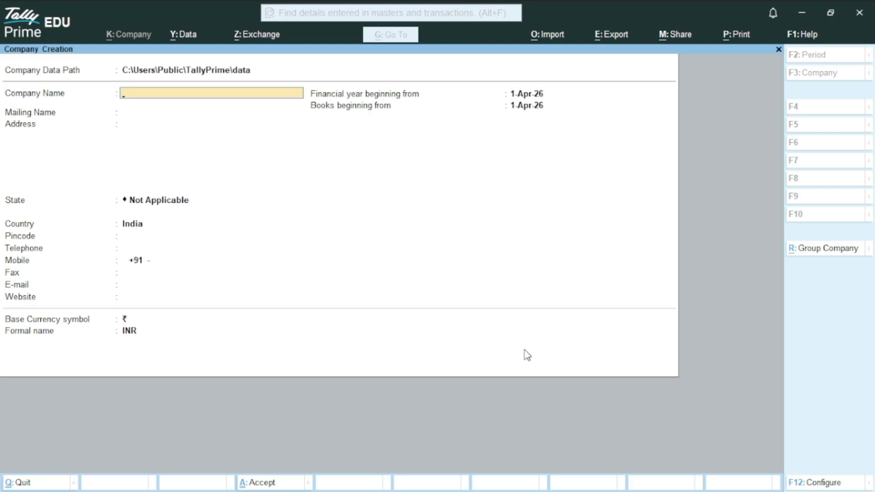
Enter the company name and mailing name as "Gst ...." and set the state to West Bengal.
{"action": "type", "text": "Gst ...."}
{"action": "key", "text": "Return"}
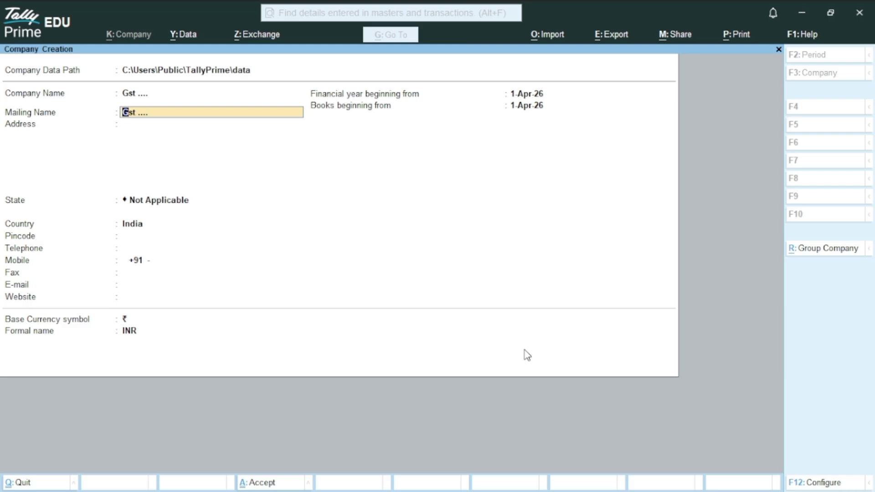
{"action": "key", "text": "Return"}
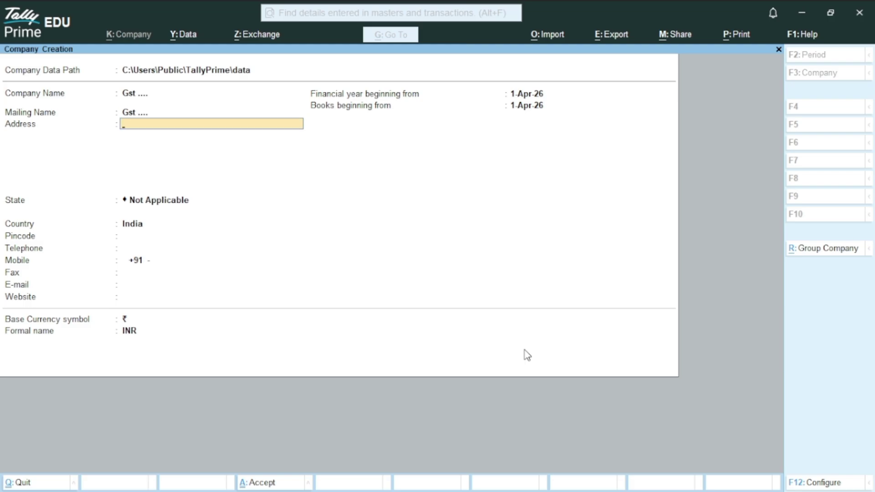
{"action": "key", "text": "Return"}
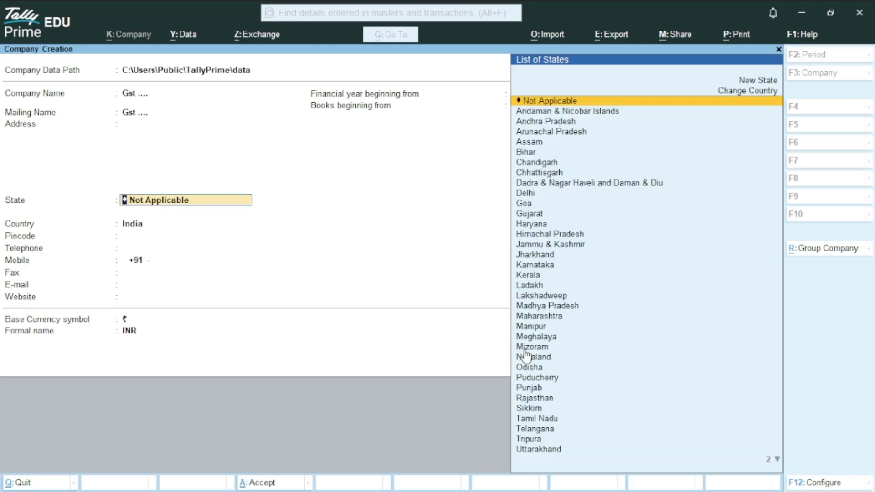
{"action": "type", "text": "E"}
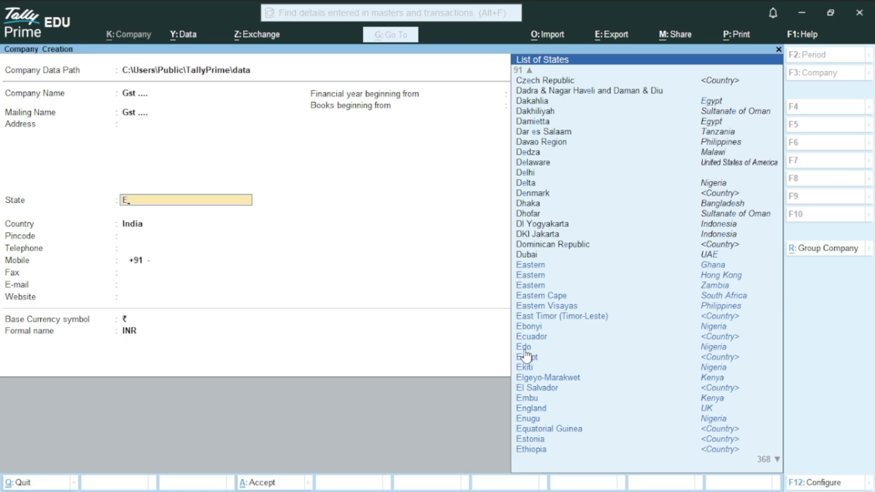
{"action": "key", "text": "BackSpace"}
{"action": "type", "text": "We"}
{"action": "key", "text": "Return"}
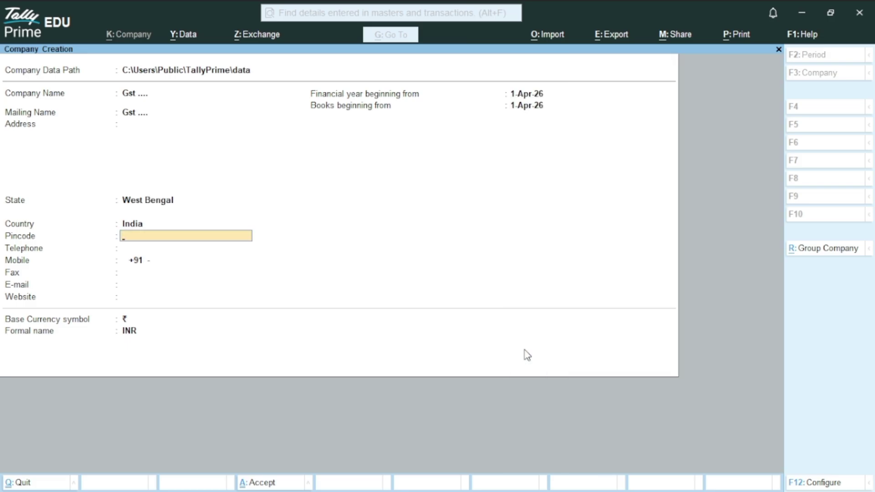
Leave the contact fields blank, keep 1-Apr-26 as the financial year and books beginning dates, and create the company.
{"action": "key", "text": "Return"}
{"action": "key", "text": "Return"}
{"action": "key", "text": "Return"}
{"action": "key", "text": "Return"}
{"action": "key", "text": "Return"}
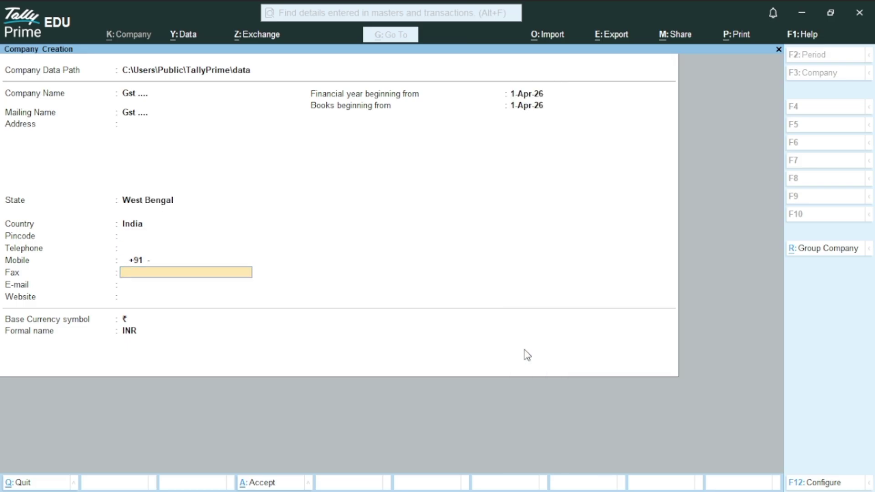
{"action": "key", "text": "Return"}
{"action": "key", "text": "Return"}
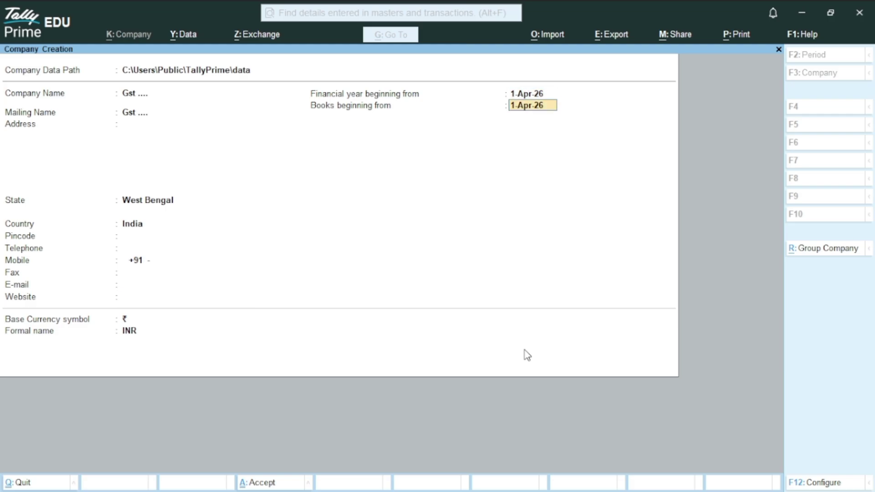
{"action": "key", "text": "Return"}
{"action": "key", "text": "Return"}
{"action": "key", "text": "Return"}
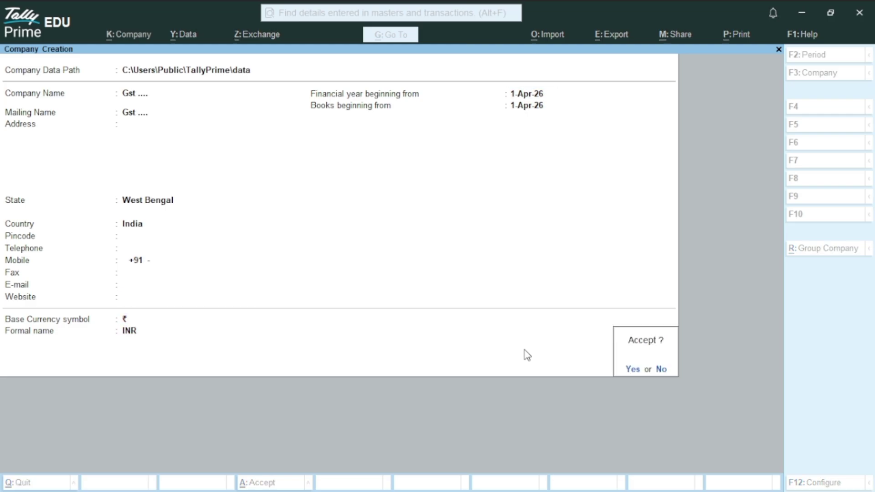
{"action": "key", "text": "Return"}
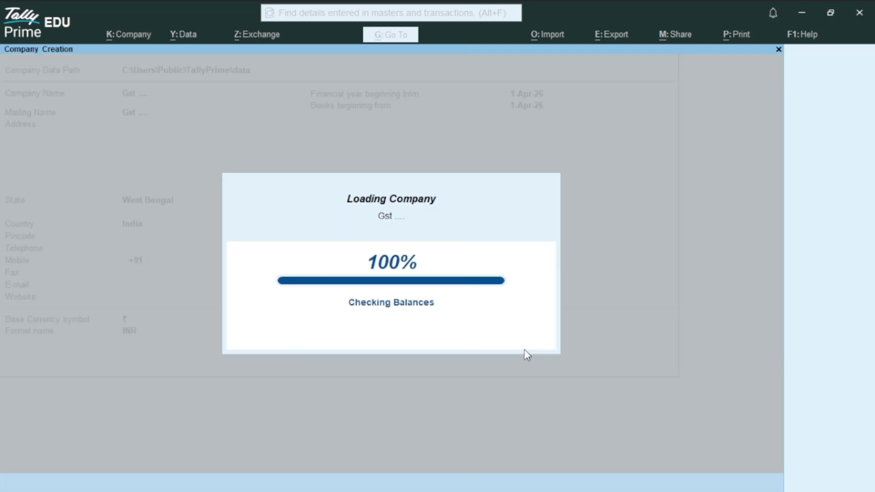
Keep the default accounting and inventory features, enable Goods and Services Tax, and open its registration details.
{"action": "key", "text": "Return"}
{"action": "key", "text": "Return"}
{"action": "key", "text": "Return"}
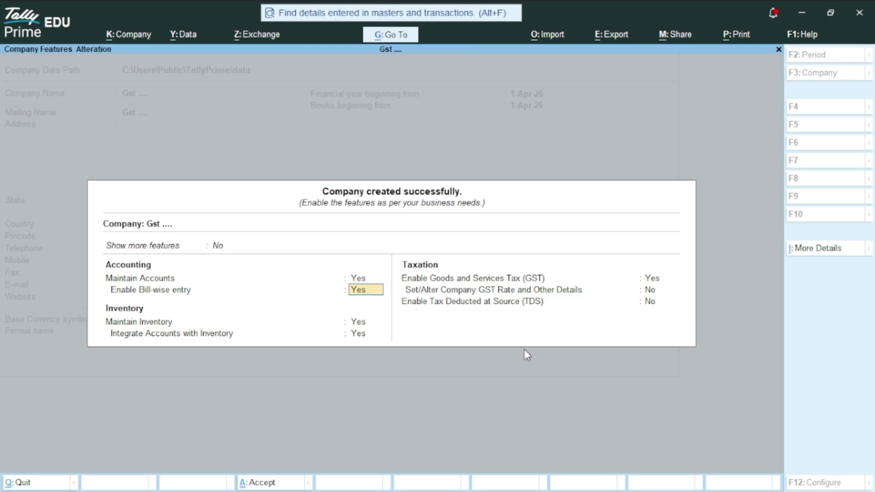
{"action": "key", "text": "Return"}
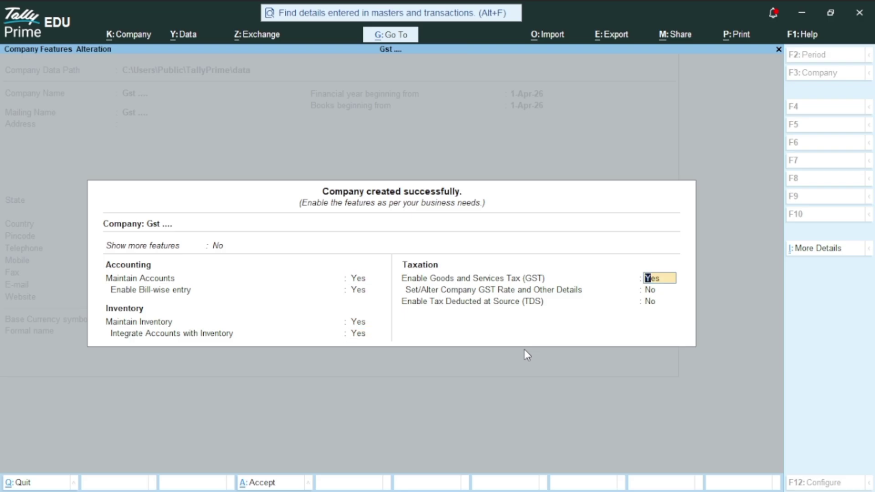
{"action": "key", "text": "Return"}
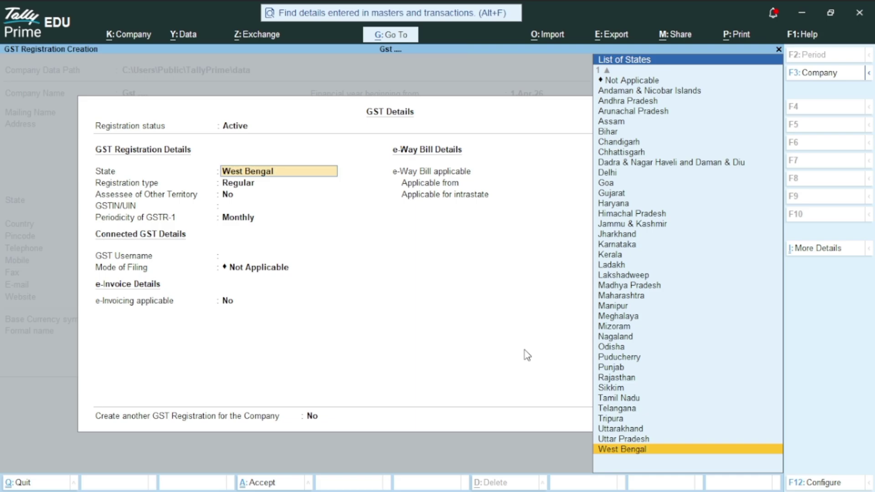
Register the company for GST in West Bengal as Regular, entering the GSTIN/UIN and keeping Monthly GSTR-1 periodicity.
{"action": "key", "text": "Return"}
{"action": "key", "text": "Return"}
{"action": "key", "text": "Return"}
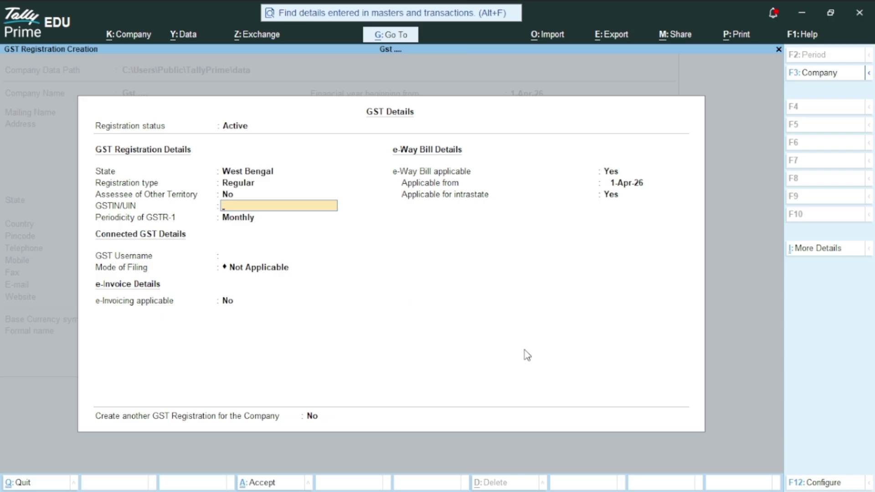
{"action": "type", "text": "19AABCD554D5"}
{"action": "key", "text": "Return"}
{"action": "key", "text": "Return"}
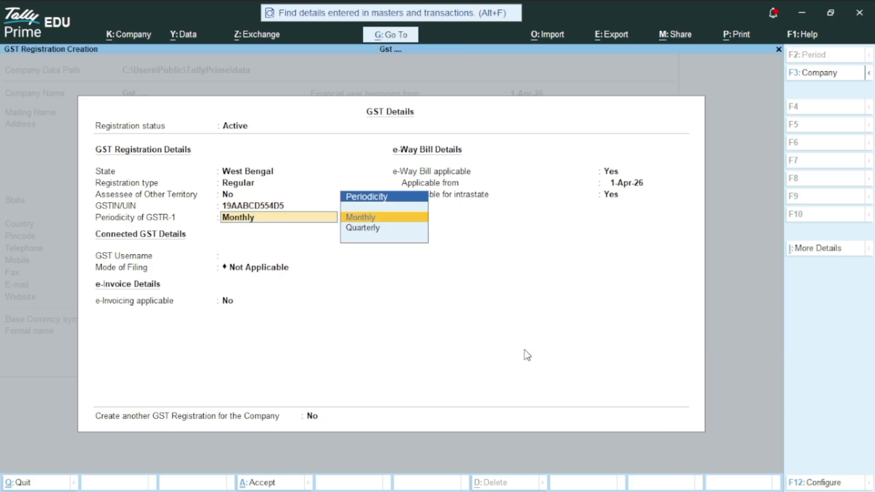
{"action": "key", "text": "Return"}
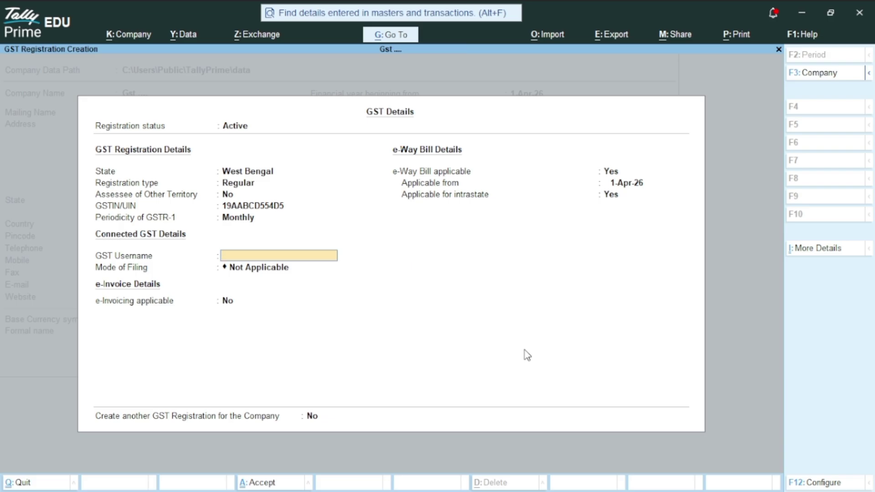
Leave the GST username blank, keep e-Way Bill applicable from 1-Apr-26 including intrastate, and save the GST registration.
{"action": "key", "text": "Return"}
{"action": "key", "text": "Return"}
{"action": "key", "text": "Return"}
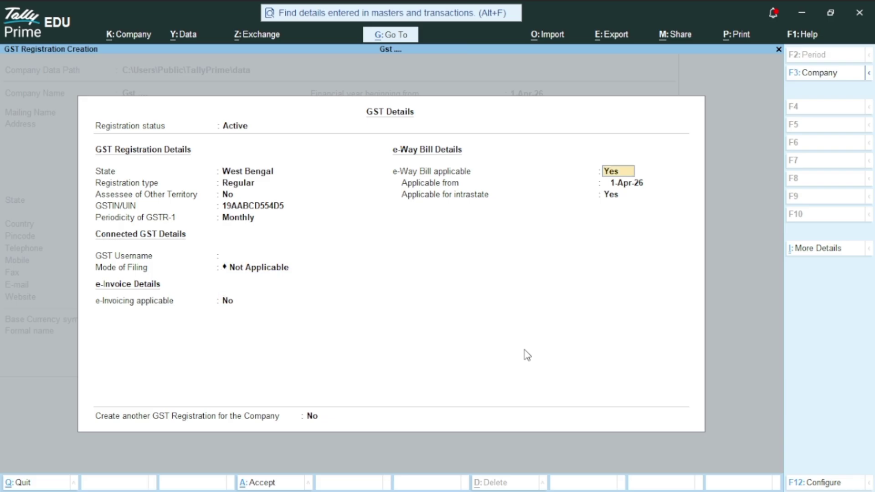
{"action": "key", "text": "Return"}
{"action": "key", "text": "Return"}
{"action": "key", "text": "Return"}
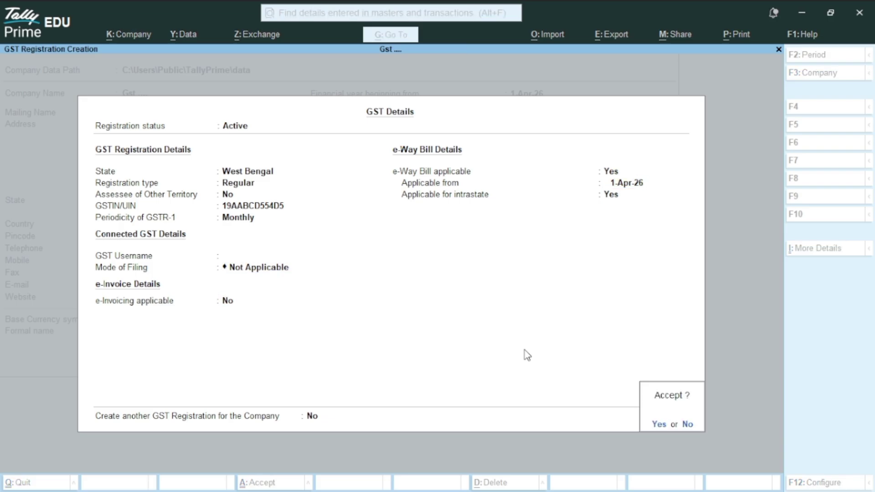
{"action": "key", "text": "Return"}
Leave the company GST rate details and TDS set to No and save the company features.
{"action": "key", "text": "Return"}
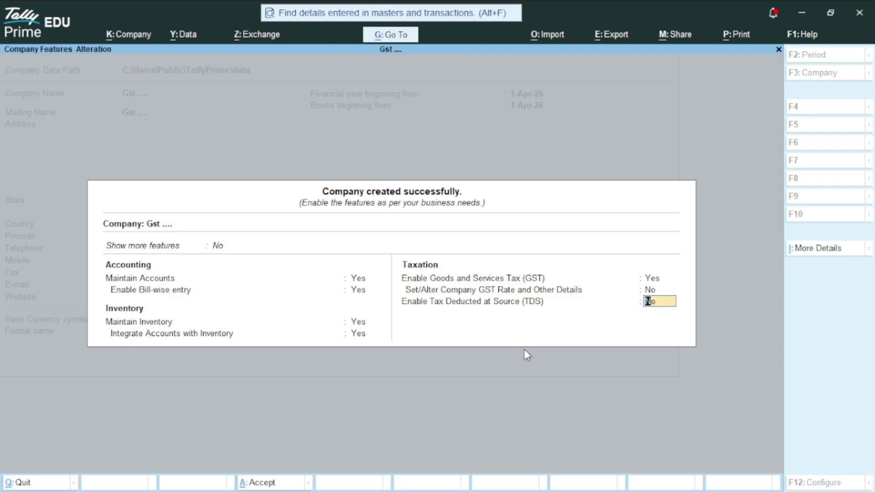
{"action": "key", "text": "Return"}
{"action": "key", "text": "Return"}
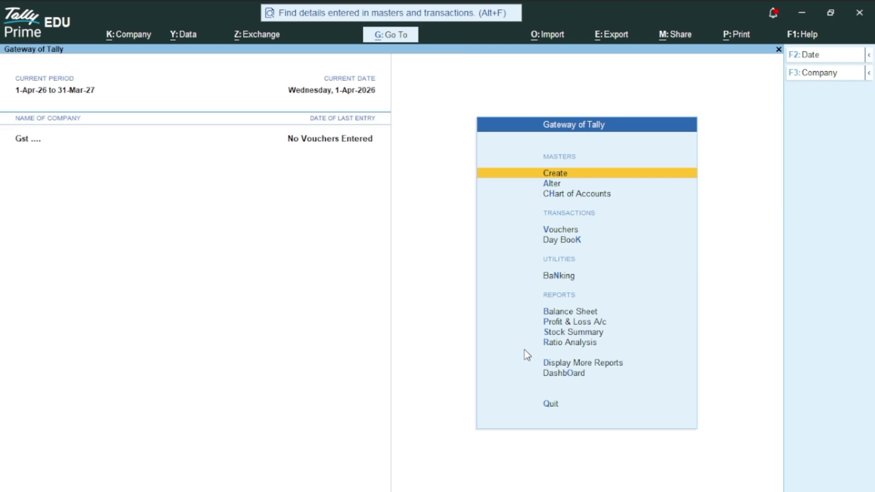
Start a new simple unit master with the symbol PCS and the formal name PICES.
{"action": "key", "text": "Return"}
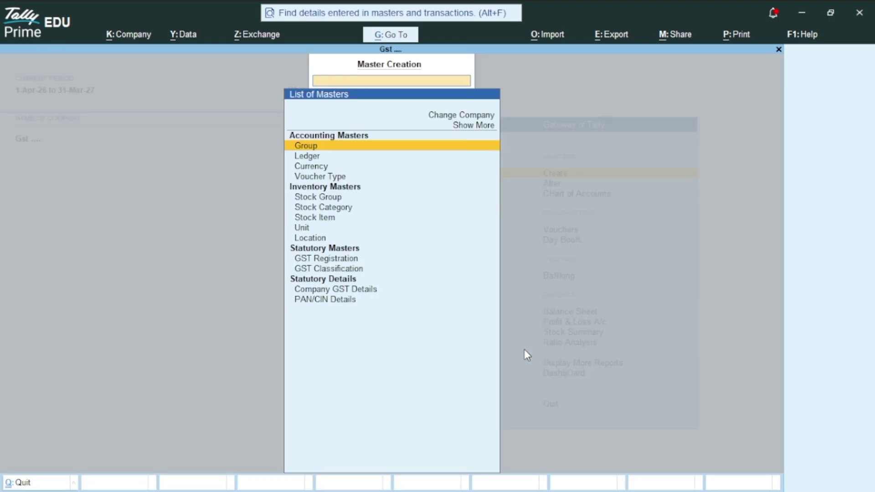
{"action": "key", "text": "Down"}
{"action": "key", "text": "Down"}
{"action": "key", "text": "Down"}
{"action": "key", "text": "Down"}
{"action": "key", "text": "Down"}
{"action": "key", "text": "Down"}
{"action": "key", "text": "Down"}
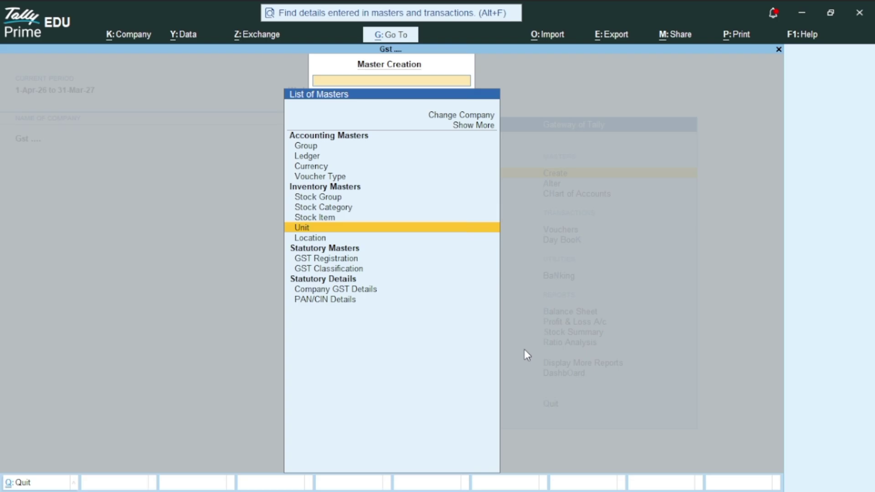
{"action": "key", "text": "Return"}
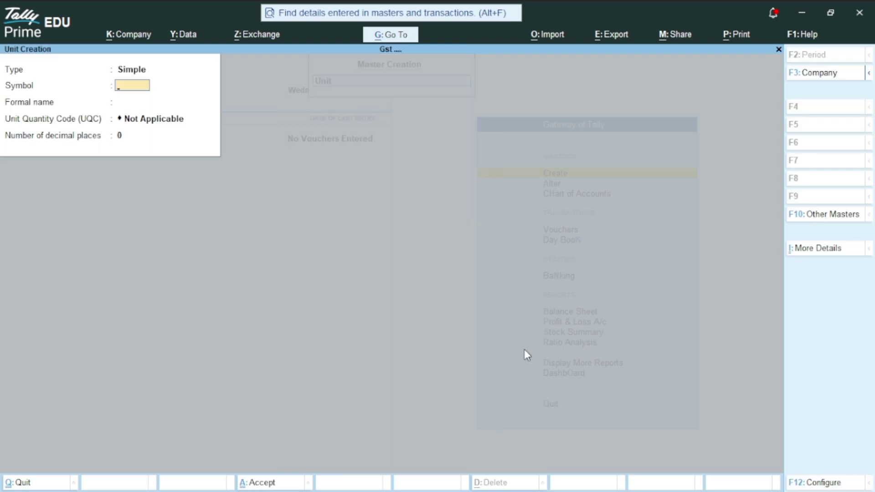
{"action": "type", "text": "PCS"}
{"action": "key", "text": "Return"}
{"action": "type", "text": "PI"}
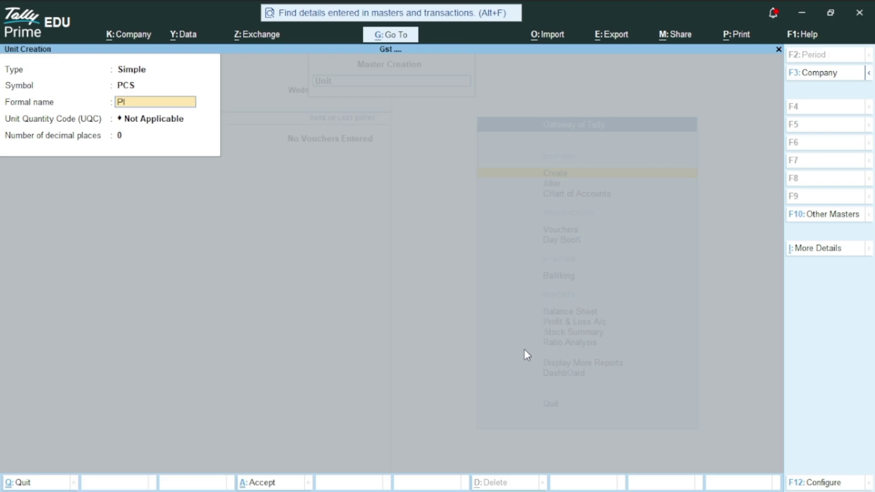
{"action": "type", "text": "CES"}
{"action": "key", "text": "Return"}
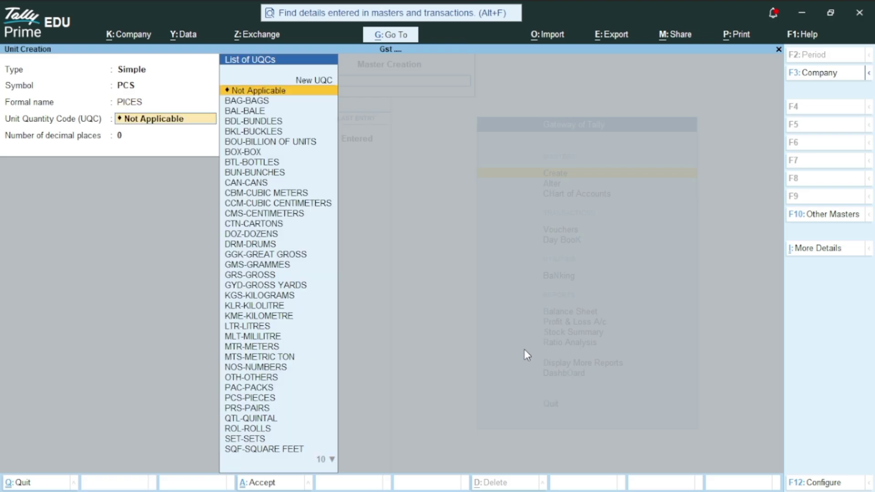
Assign the unit quantity code PCS-PIECES with 0 decimal places, save the unit and leave unit creation.
{"action": "type", "text": "PCS"}
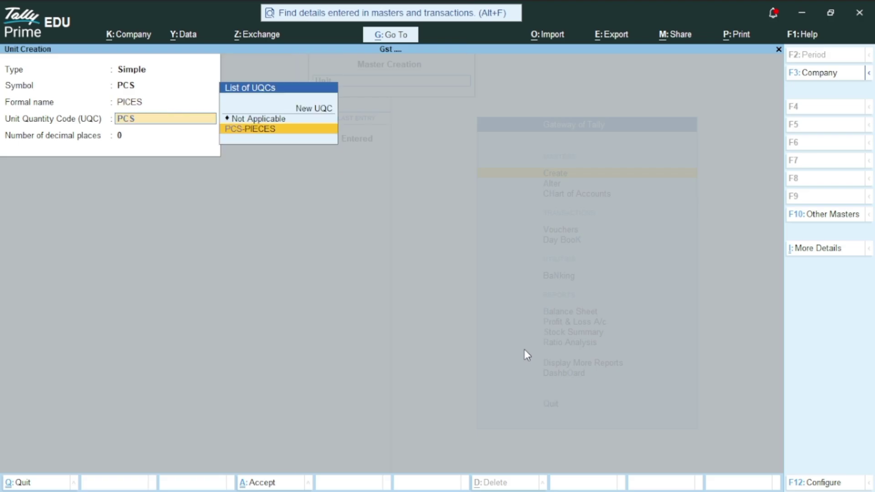
{"action": "key", "text": "Return"}
{"action": "key", "text": "Return"}
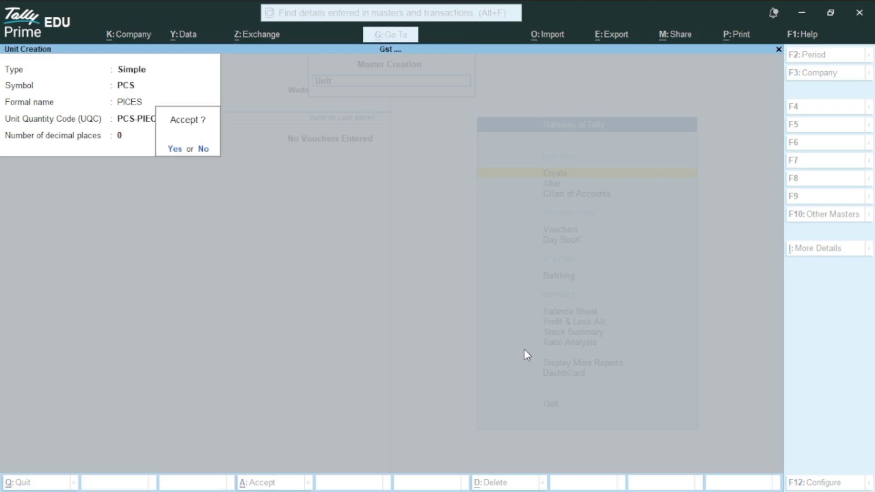
{"action": "key", "text": "Return"}
{"action": "key", "text": "Escape"}
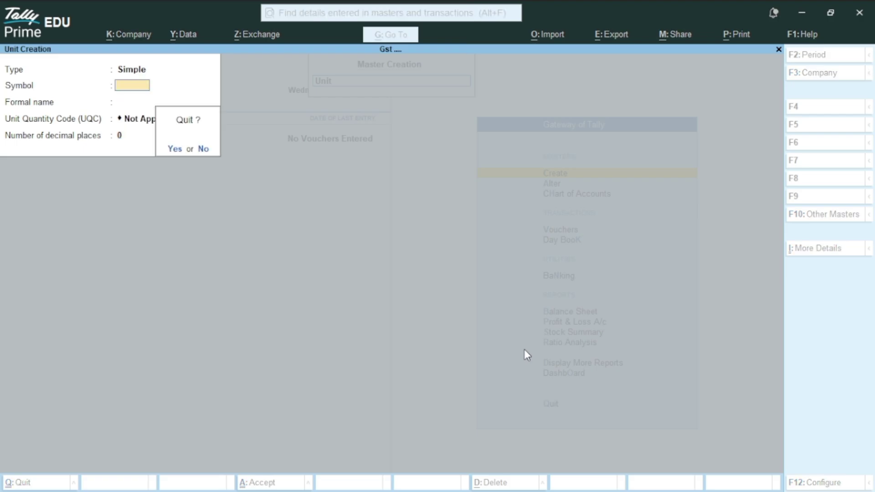
{"action": "key", "text": "Return"}
Start a new stock item named MOBILE under Primary, with PCS as its unit.
{"action": "key", "text": "Up"}
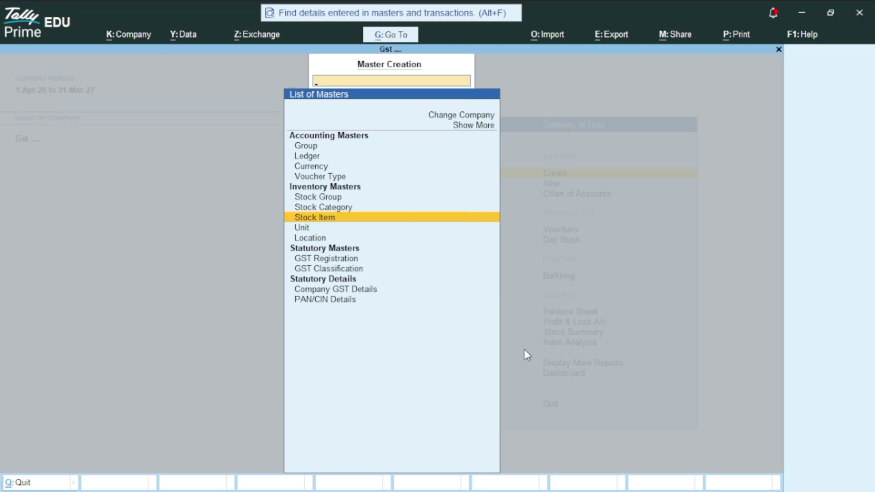
{"action": "key", "text": "Return"}
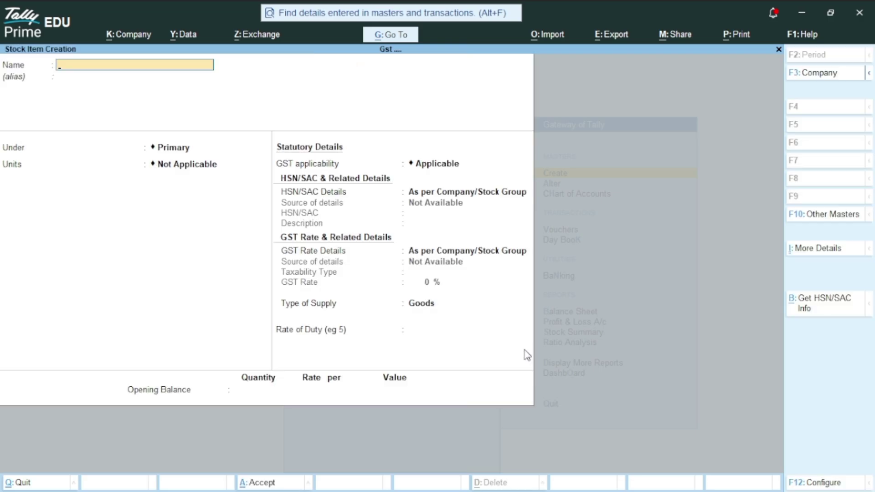
{"action": "type", "text": "MOBILE"}
{"action": "key", "text": "Return"}
{"action": "key", "text": "Return"}
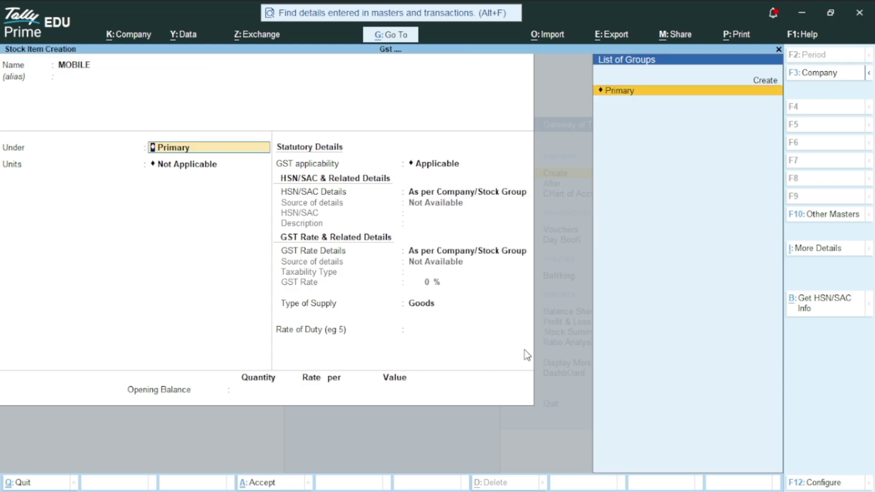
{"action": "key", "text": "Return"}
{"action": "key", "text": "Down"}
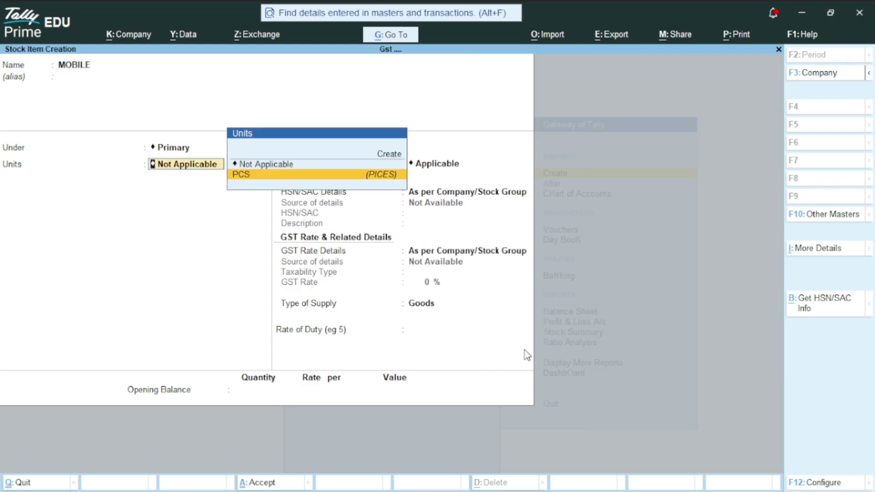
{"action": "key", "text": "Return"}
Keep GST applicable for the item and specify its HSN/SAC details directly with the code 4564.
{"action": "key", "text": "Return"}
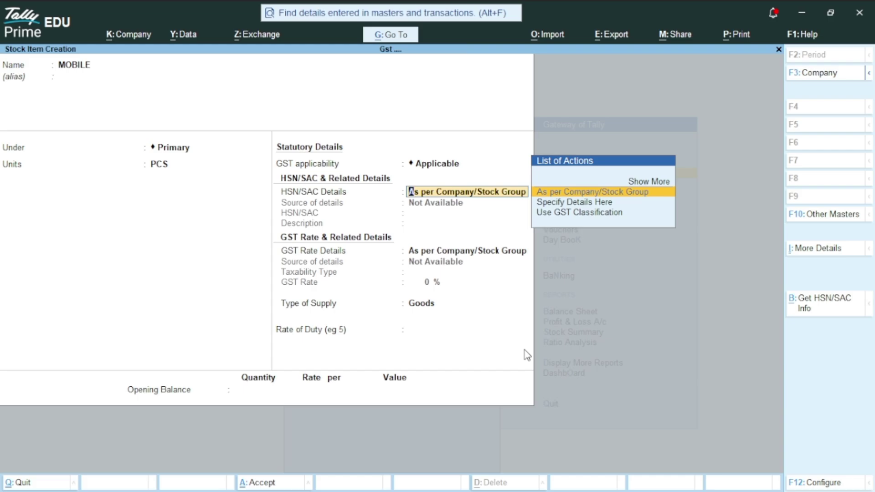
{"action": "key", "text": "Down"}
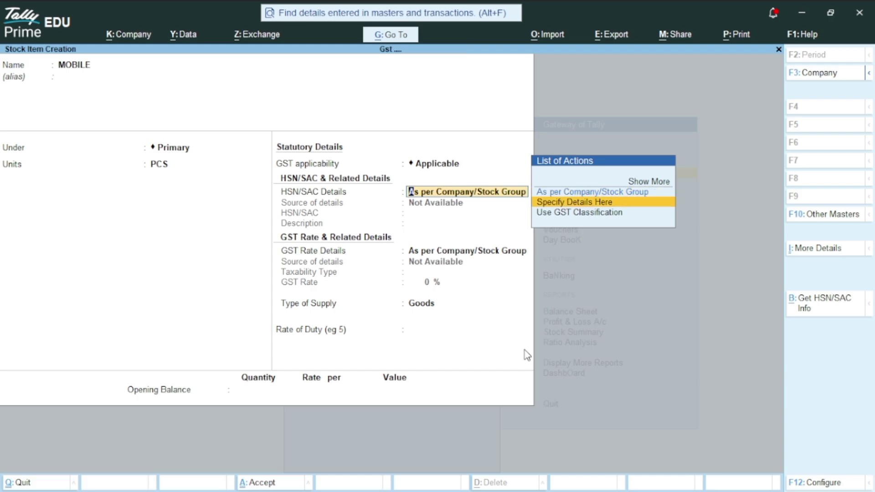
{"action": "key", "text": "Return"}
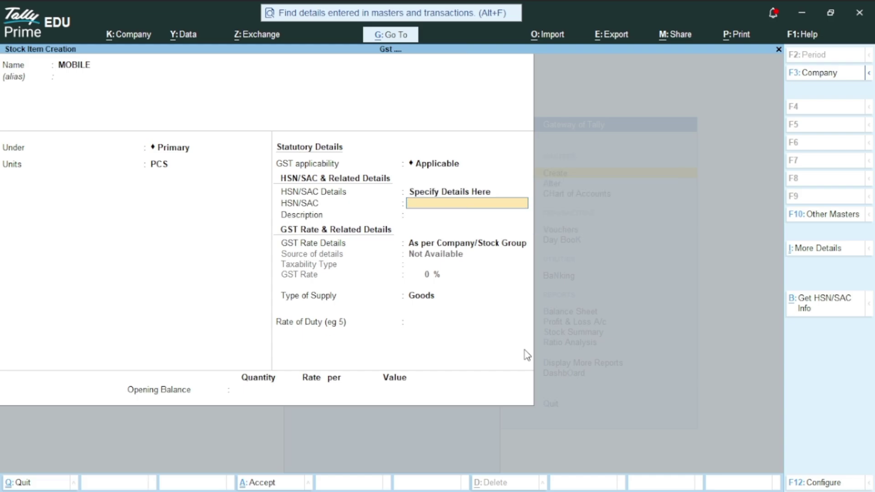
{"action": "type", "text": "4564"}
{"action": "key", "text": "Return"}
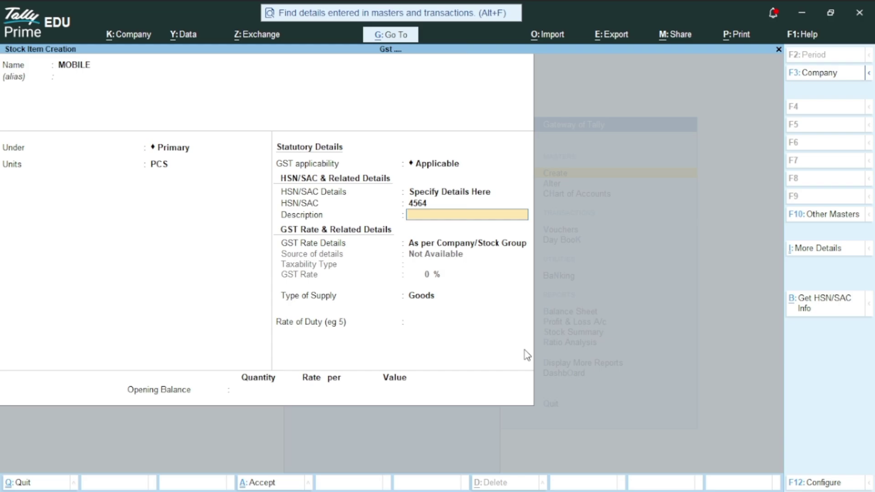
Describe the HSN/SAC as ELECTRONICS GOODS and specify the GST rate details directly as Taxable at 18%.
{"action": "type", "text": "ELECTRONICS GOODS"}
{"action": "key", "text": "Return"}
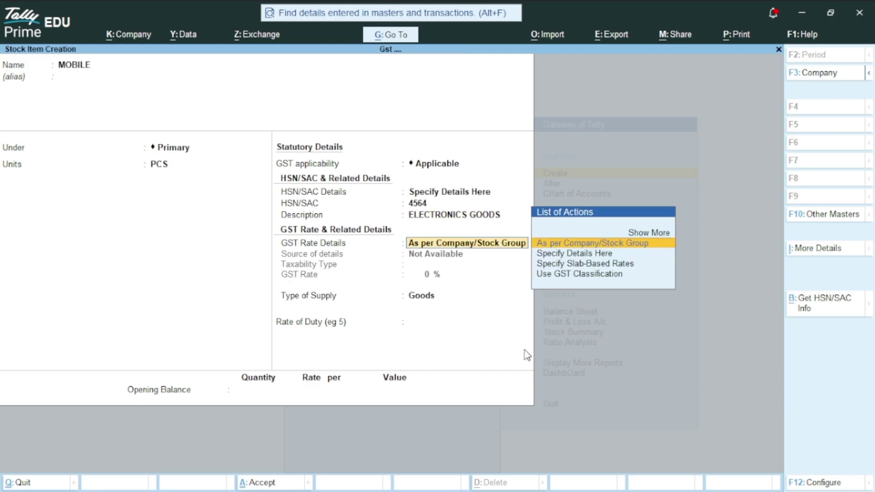
{"action": "key", "text": "Down"}
{"action": "key", "text": "Return"}
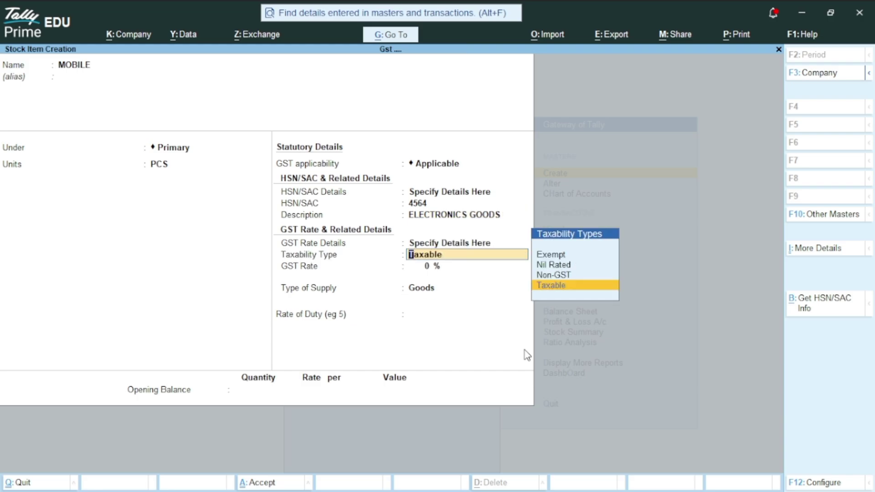
{"action": "key", "text": "Return"}
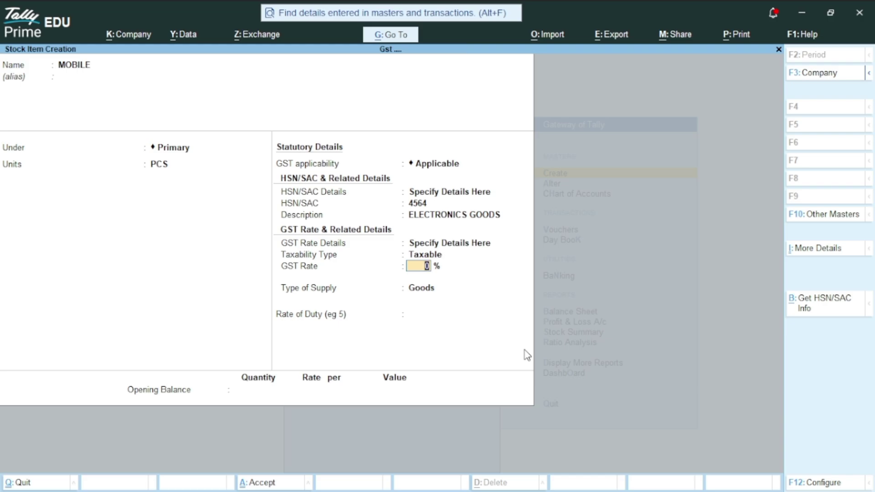
{"action": "type", "text": "18"}
Review the MOBILE item's HSN/SAC details, code, description, GST rate details, taxability type and GST rate.
{"action": "key", "text": "Up"}
{"action": "key", "text": "Up"}
{"action": "key", "text": "Down"}
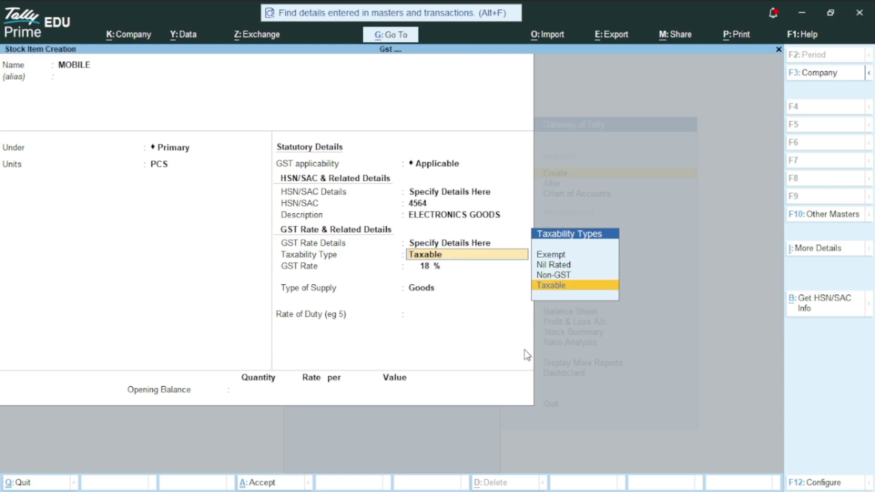
{"action": "key", "text": "Up"}
{"action": "key", "text": "Up"}
{"action": "key", "text": "Up"}
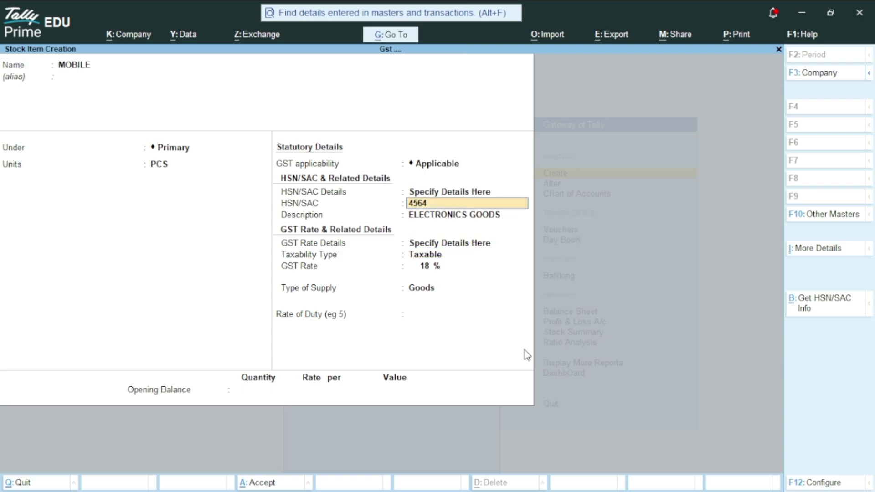
{"action": "key", "text": "Up"}
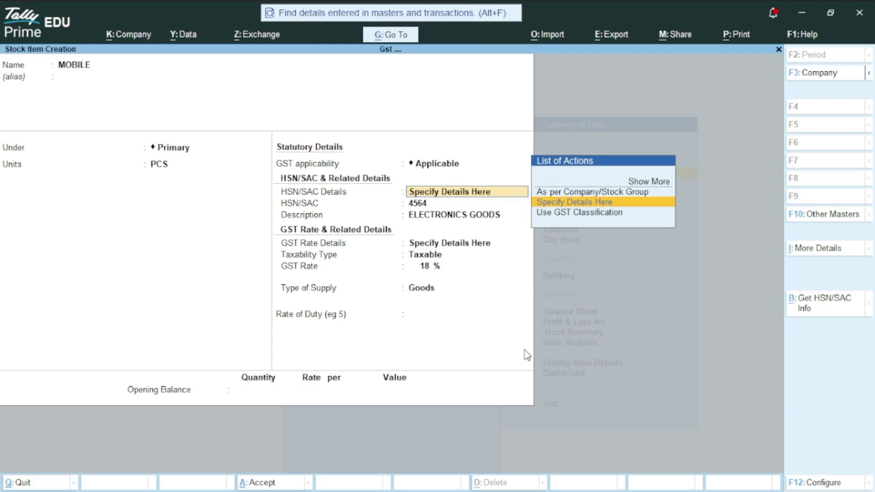
{"action": "key", "text": "Return"}
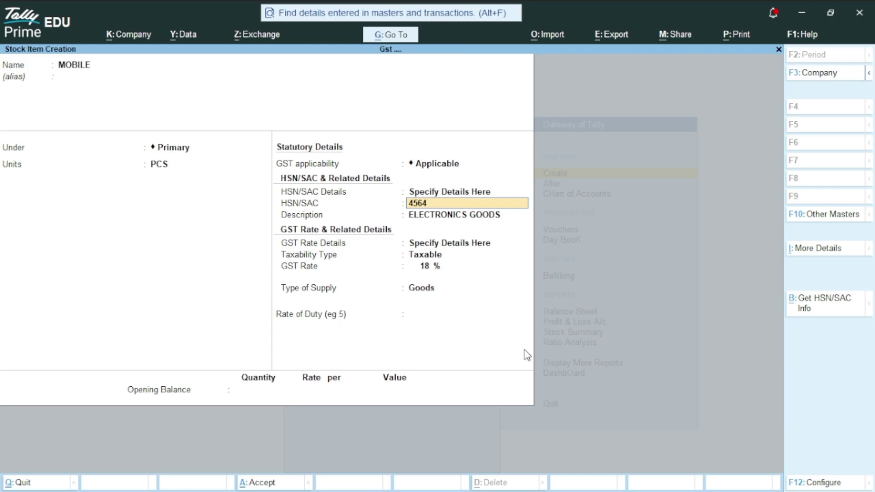
{"action": "key", "text": "Return"}
{"action": "key", "text": "Return"}
{"action": "key", "text": "Return"}
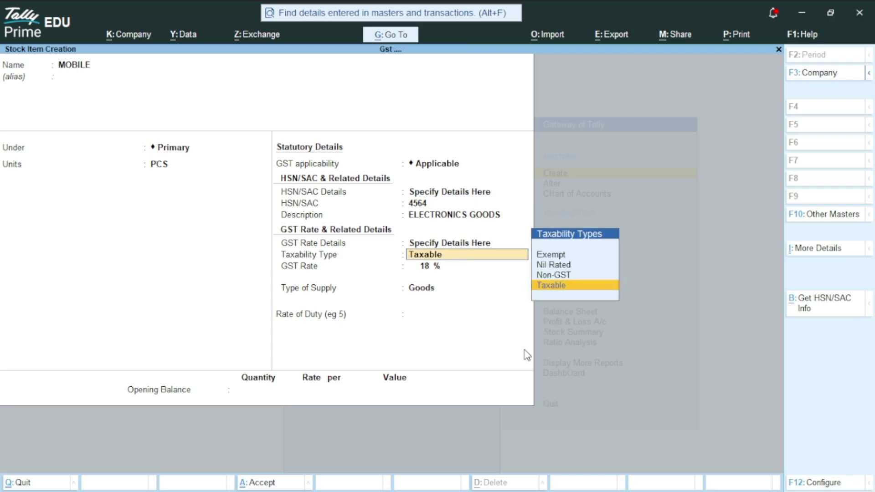
{"action": "key", "text": "Return"}
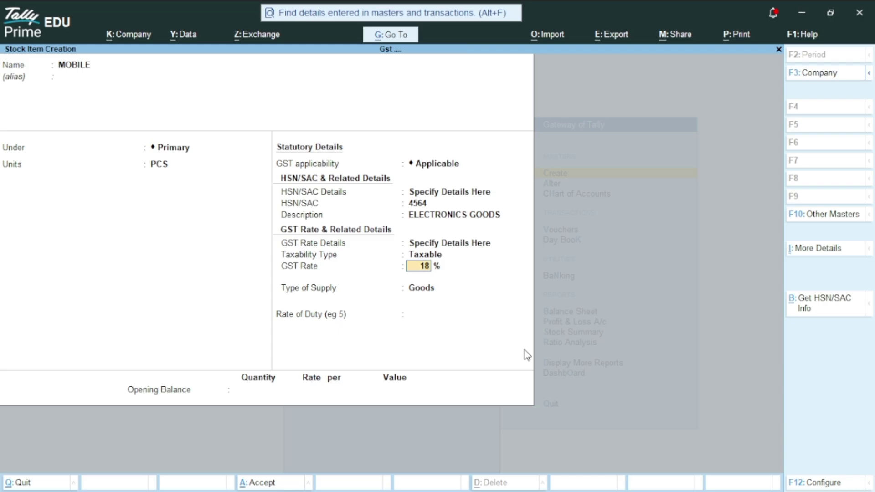
Keep the type of supply as Goods, save the MOBILE stock item and leave stock item creation.
{"action": "key", "text": "Return"}
{"action": "key", "text": "Return"}
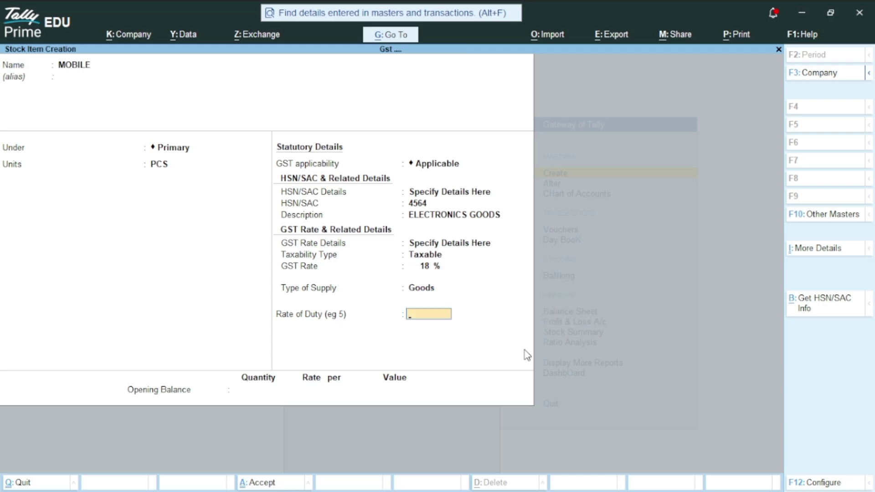
{"action": "key", "text": "Return"}
{"action": "key", "text": "Return"}
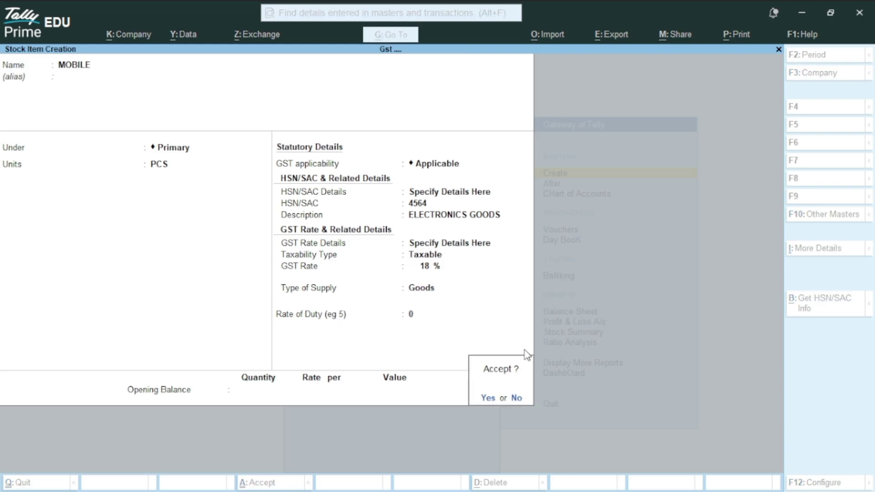
{"action": "key", "text": "Return"}
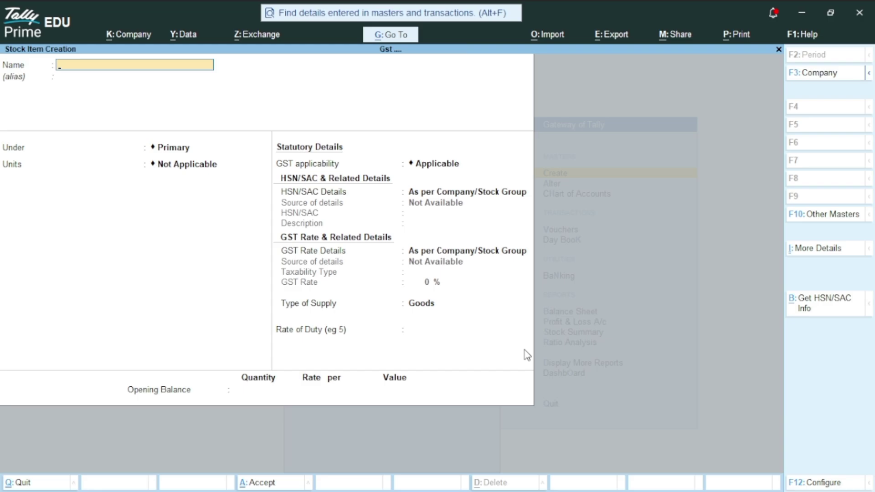
{"action": "key", "text": "Escape"}
{"action": "key", "text": "Return"}
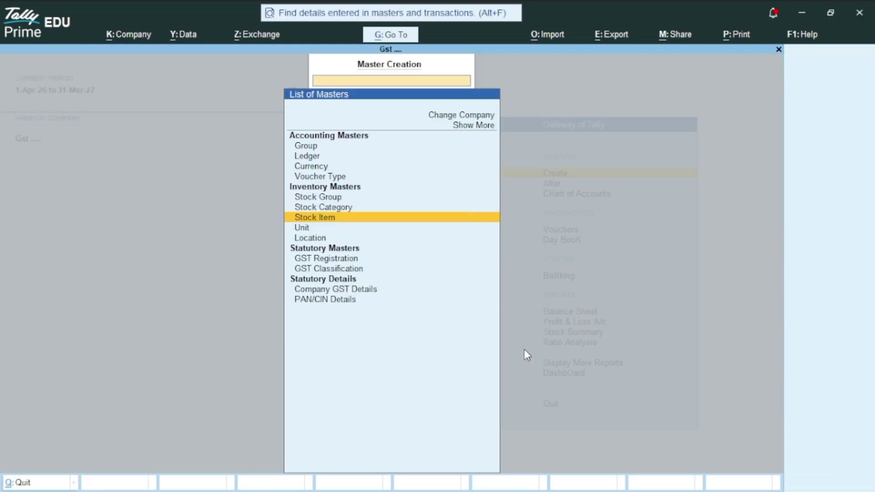
Start a new ledger named PURCHASE under the Purchase Accounts group.
{"action": "key", "text": "Up"}
{"action": "key", "text": "Up"}
{"action": "key", "text": "Up"}
{"action": "key", "text": "Up"}
{"action": "key", "text": "Up"}
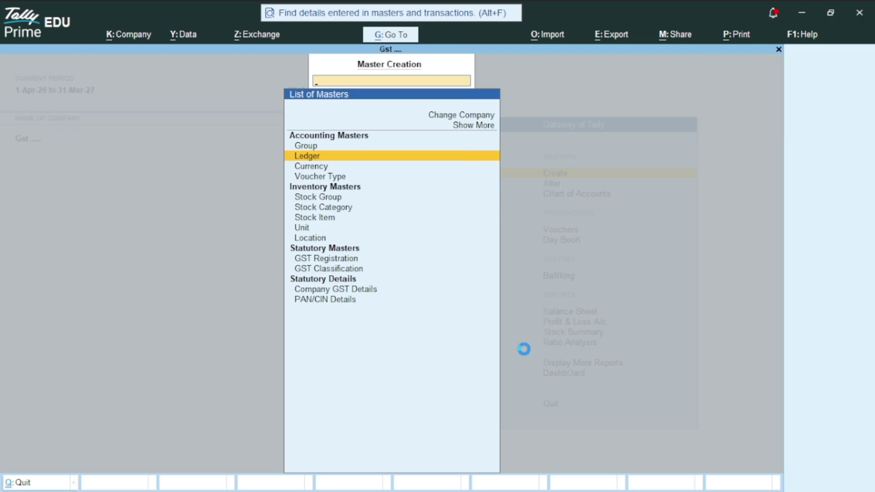
{"action": "key", "text": "Return"}
{"action": "type", "text": "PURCHASE"}
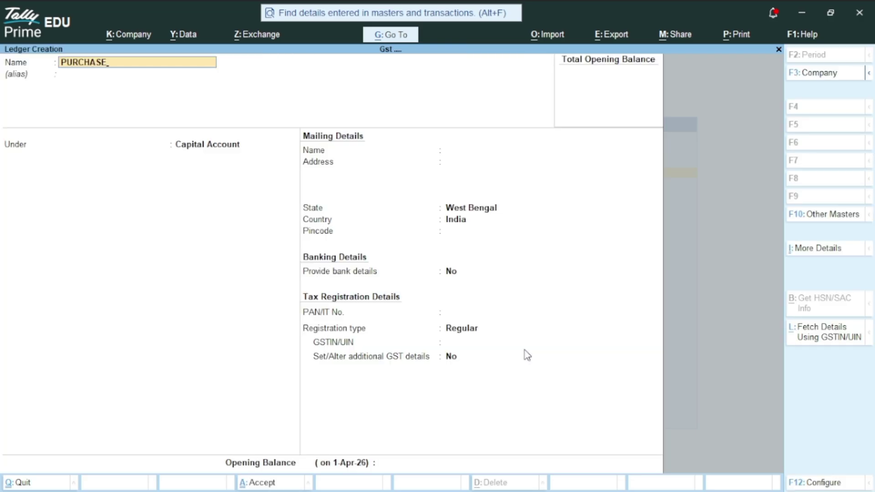
{"action": "key", "text": "Return"}
{"action": "key", "text": "Return"}
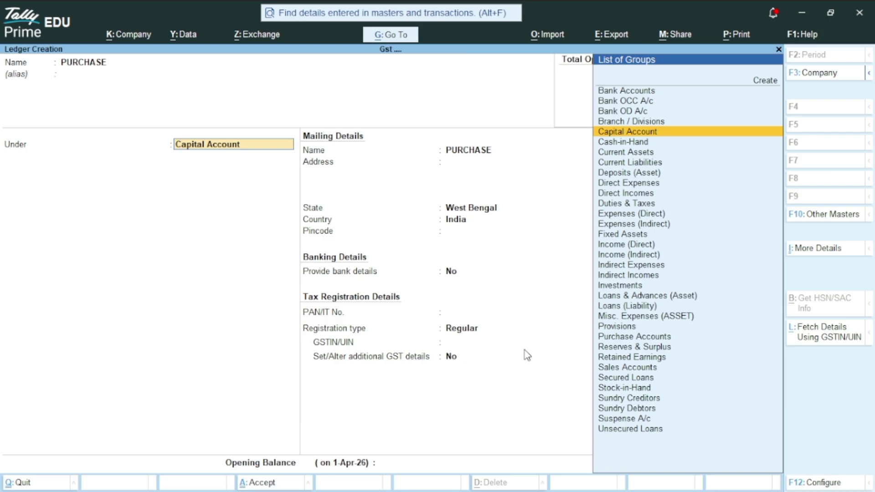
{"action": "type", "text": "PUR"}
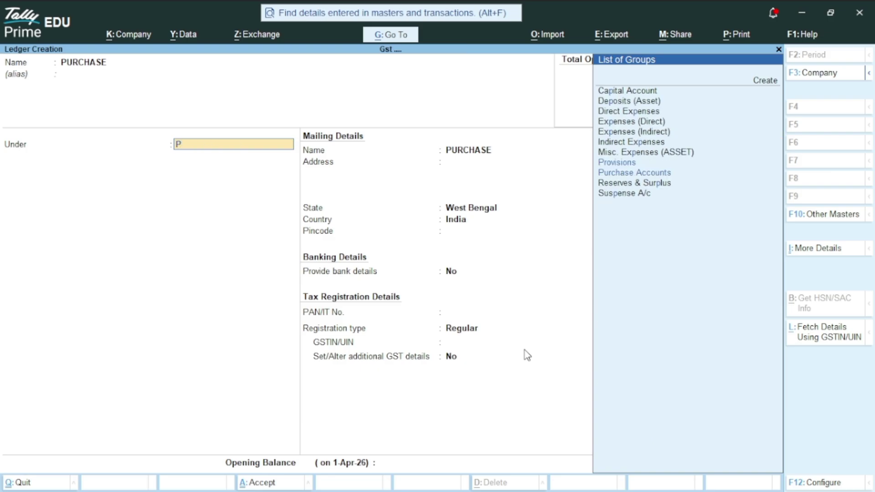
{"action": "key", "text": "Return"}
Keep GST applicable with HSN/SAC and rate details as per Company/Group, set the type of supply to Goods, and save the PURCHASE ledger.
{"action": "key", "text": "Return"}
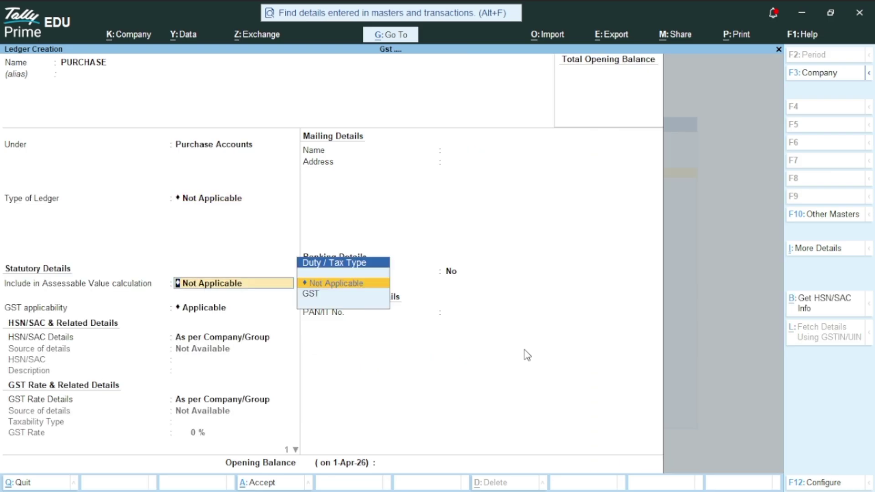
{"action": "key", "text": "Return"}
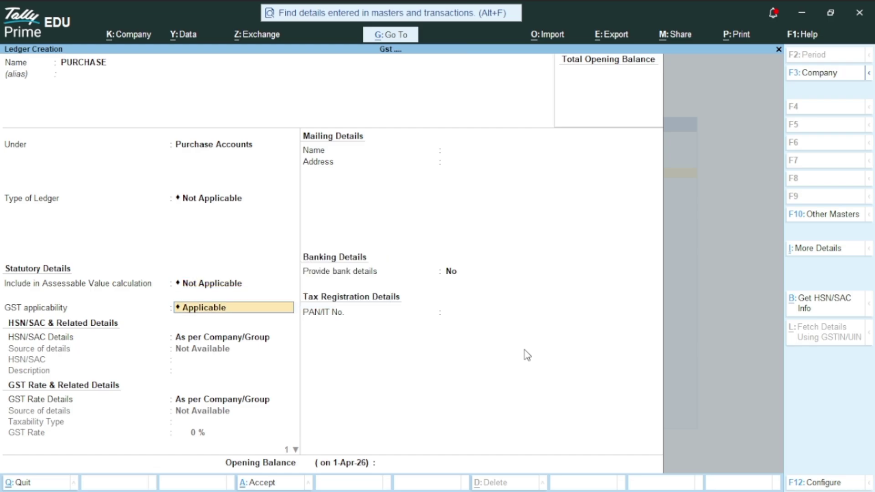
{"action": "key", "text": "Return"}
{"action": "key", "text": "Return"}
{"action": "key", "text": "Return"}
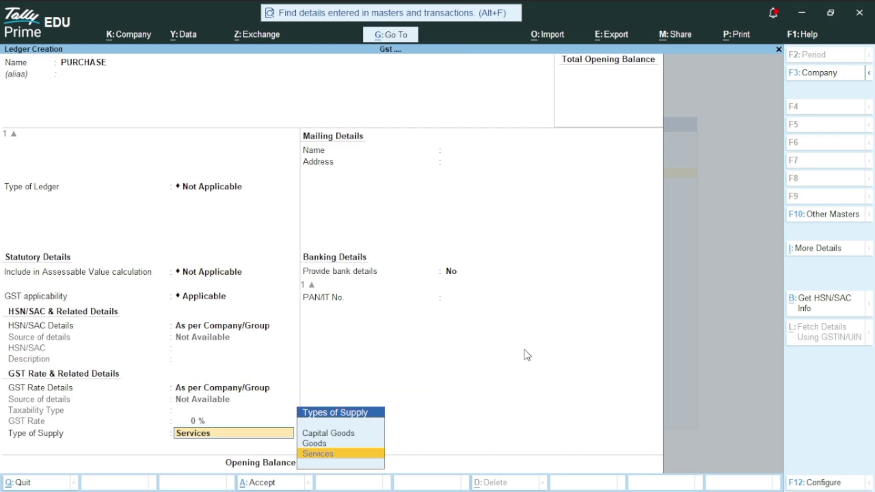
{"action": "key", "text": "Up"}
{"action": "key", "text": "Return"}
{"action": "key", "text": "Return"}
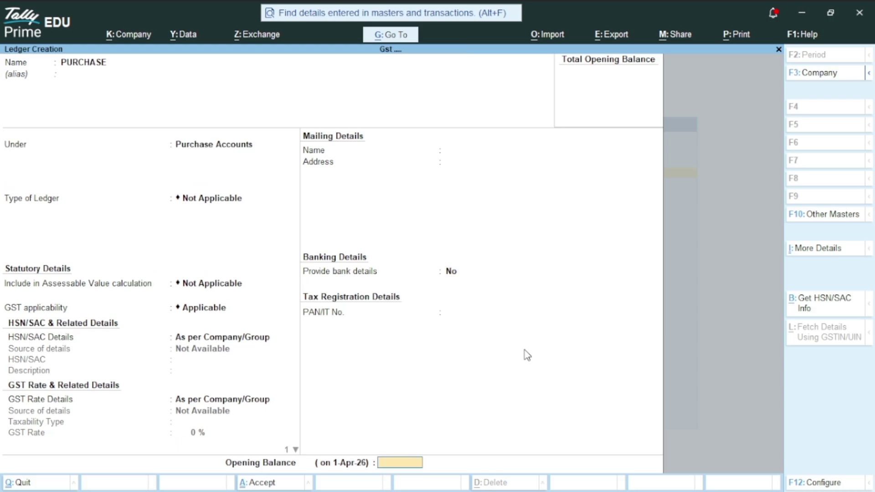
{"action": "key", "text": "Return"}
{"action": "key", "text": "Return"}
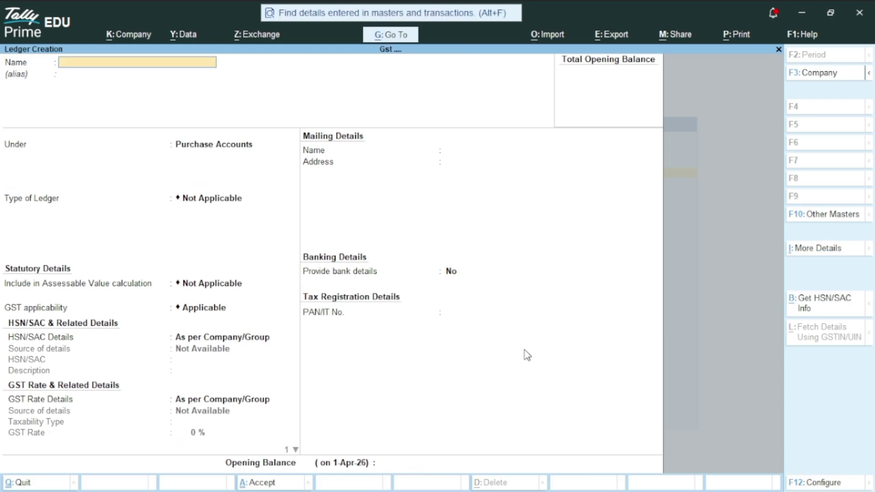
Start a new ledger named SALES under the Sales Accounts group.
{"action": "type", "text": "SALES"}
{"action": "key", "text": "Return"}
{"action": "key", "text": "Return"}
{"action": "type", "text": "Sal"}
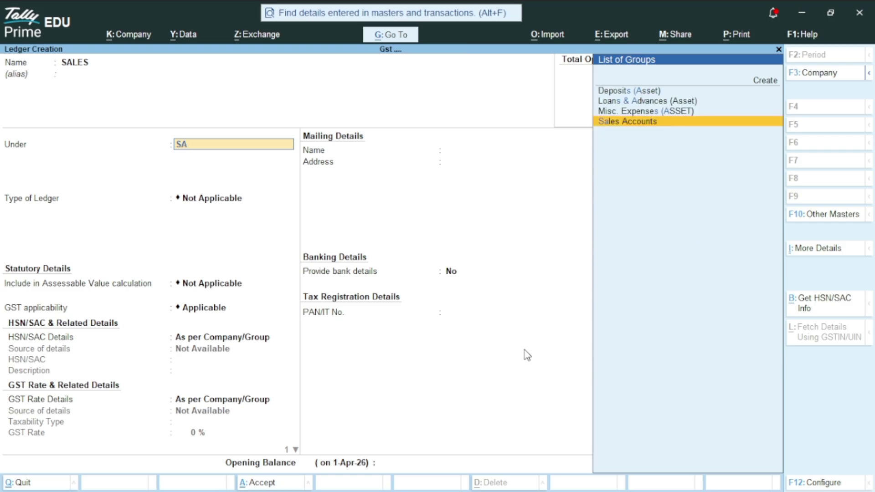
{"action": "key", "text": "Return"}
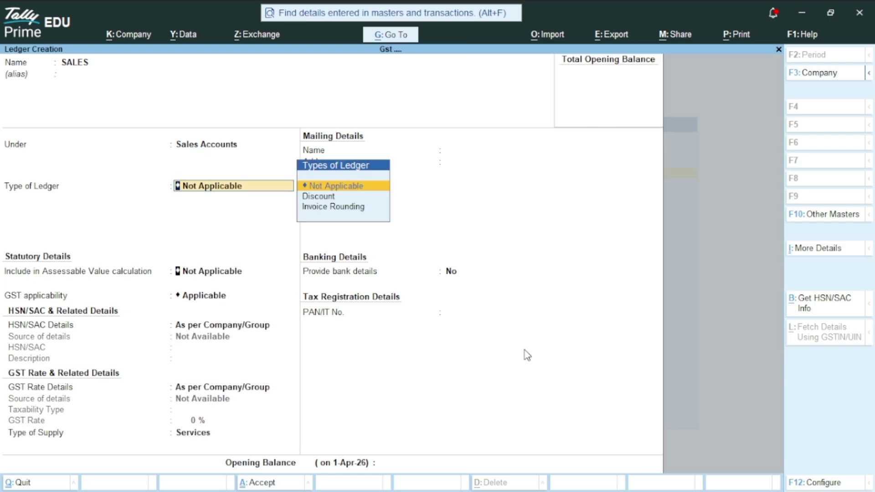
Keep GST applicable with details as per Company/Group and Services as the type of supply, and save the SALES ledger.
{"action": "key", "text": "Return"}
{"action": "key", "text": "Return"}
{"action": "key", "text": "Return"}
{"action": "key", "text": "Return"}
{"action": "key", "text": "Return"}
{"action": "key", "text": "Return"}
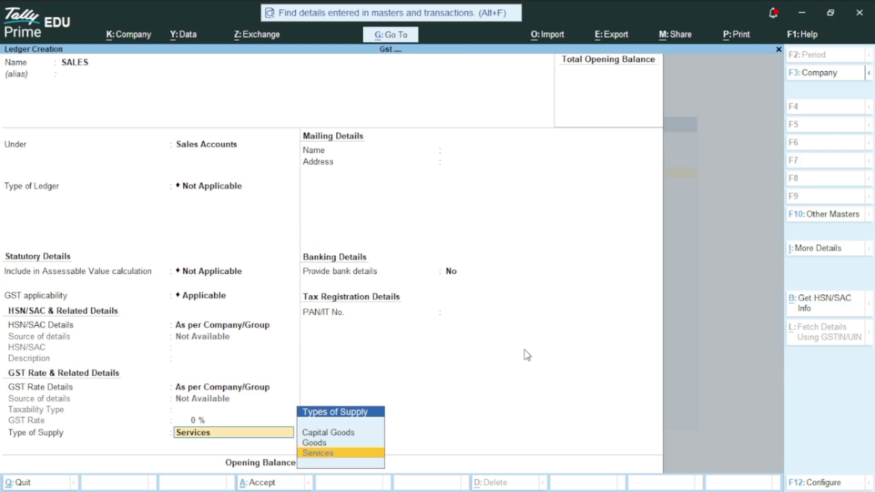
{"action": "key", "text": "Return"}
{"action": "key", "text": "Return"}
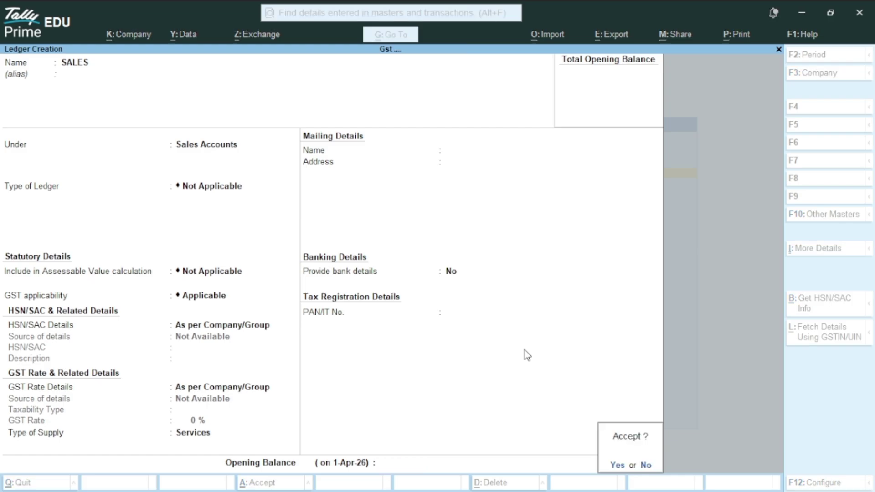
{"action": "key", "text": "Return"}
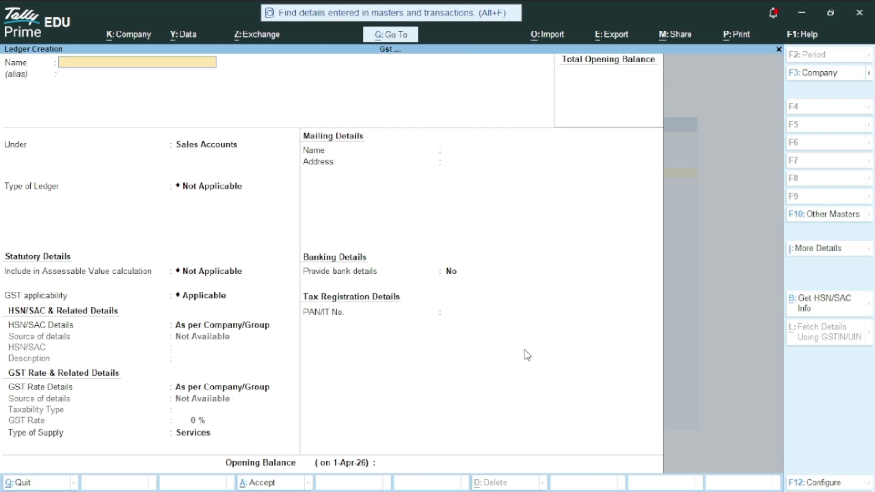
Start a new party ledger with the supplier's name under the Sundry Creditors group.
{"action": "type", "text": "MR C"}
{"action": "key", "text": "Return"}
{"action": "key", "text": "Return"}
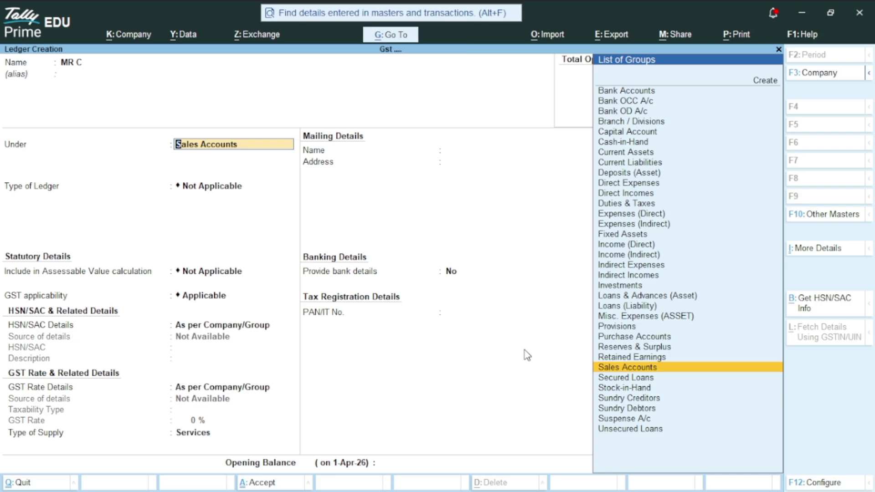
{"action": "type", "text": "SUN"}
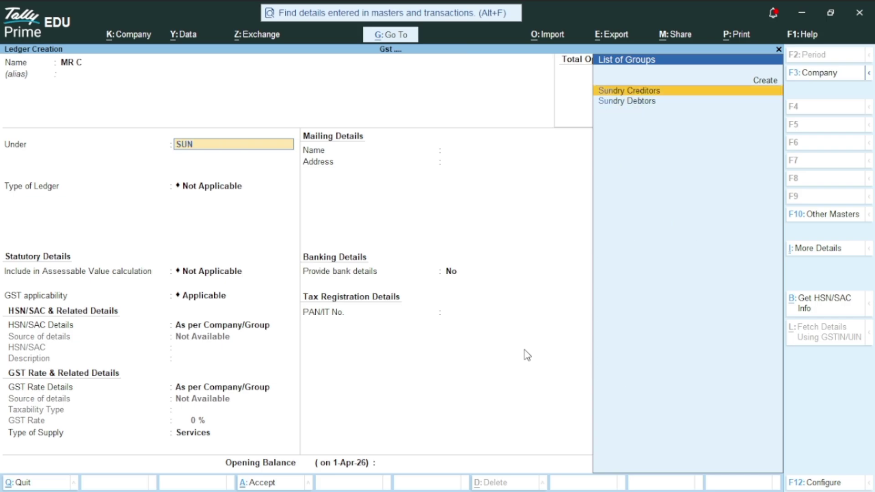
{"action": "key", "text": "Return"}
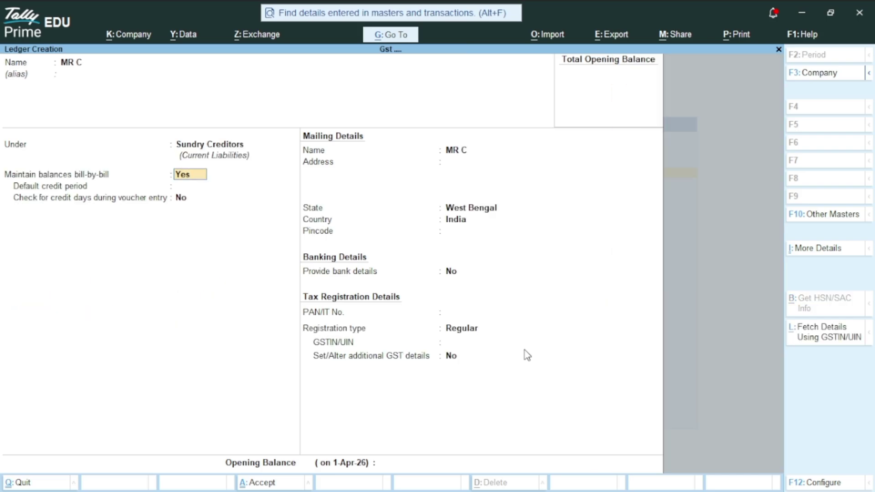
Keep bill-by-bill balances enabled for the supplier, with West Bengal, India as the mailing location and no bank details.
{"action": "key", "text": "Return"}
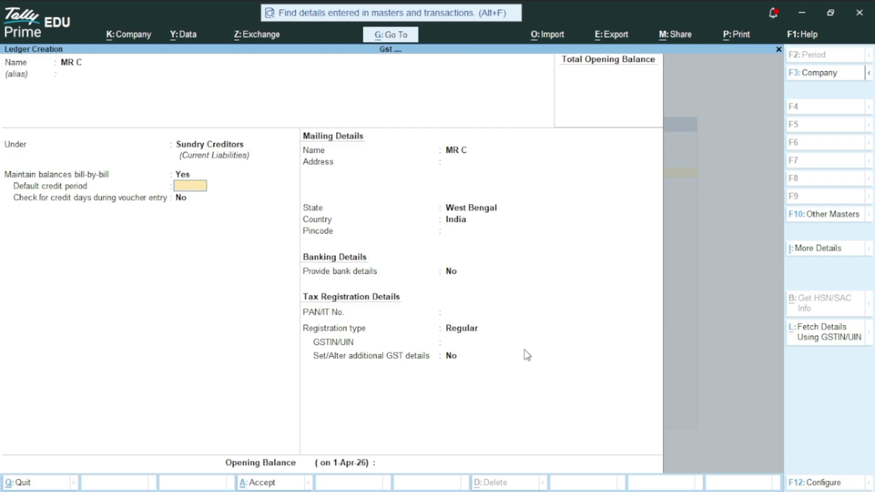
{"action": "key", "text": "Return"}
{"action": "key", "text": "Return"}
{"action": "key", "text": "Return"}
{"action": "key", "text": "Return"}
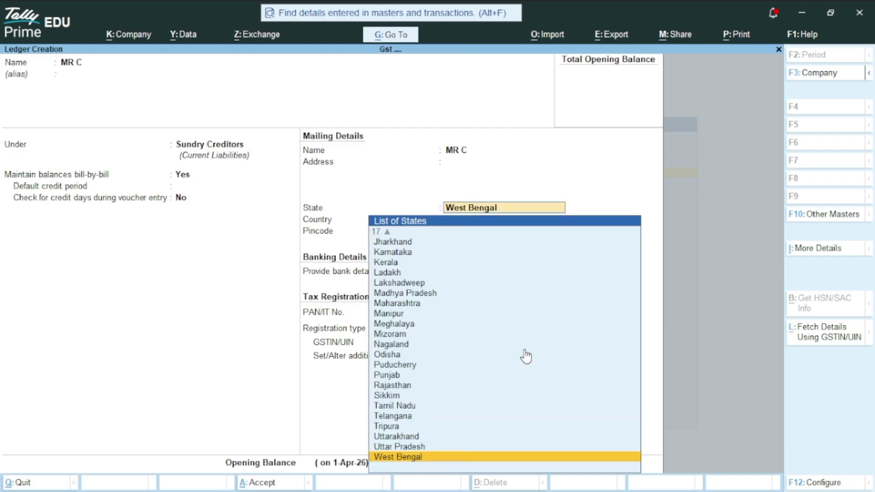
{"action": "key", "text": "Return"}
{"action": "key", "text": "Return"}
{"action": "key", "text": "Return"}
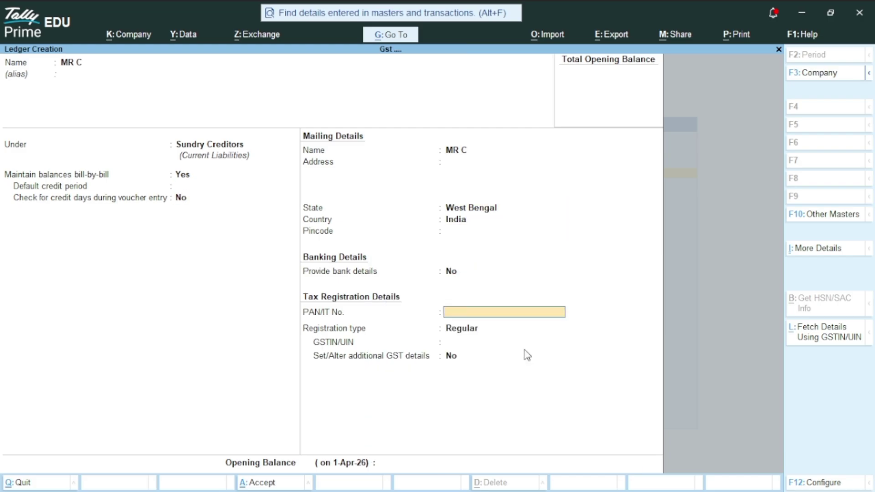
Enter the supplier's GSTIN/UIN with Regular registration type and save the ledger without a PAN or opening balance.
{"action": "key", "text": "Return"}
{"action": "key", "text": "Return"}
{"action": "type", "text": "1"}
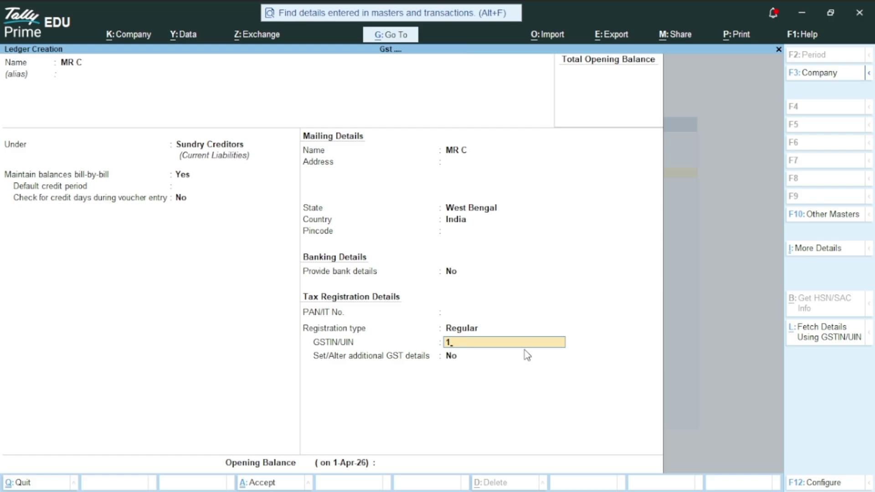
{"action": "type", "text": "9AAJFKASJKL4"}
{"action": "key", "text": "Return"}
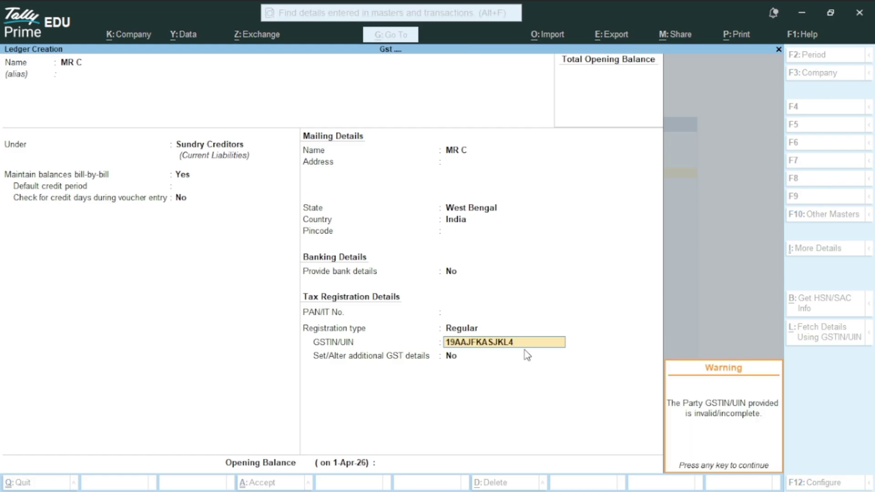
{"action": "key", "text": "Return"}
{"action": "key", "text": "Return"}
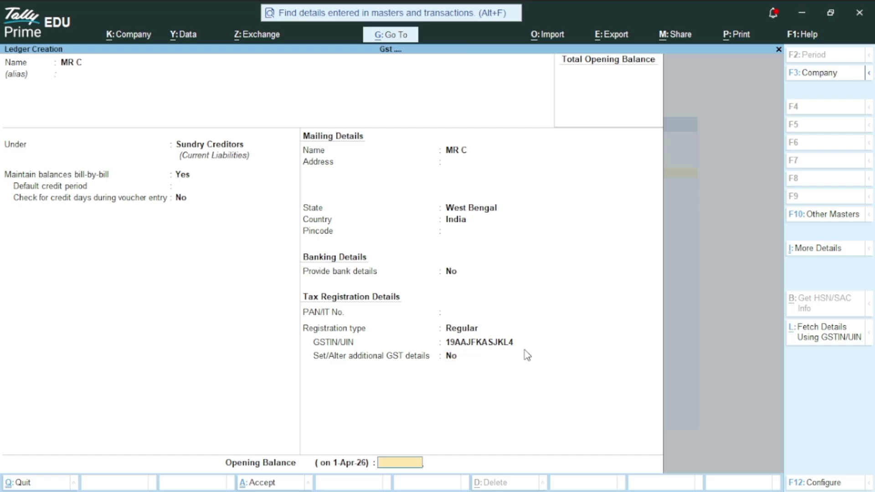
{"action": "key", "text": "Return"}
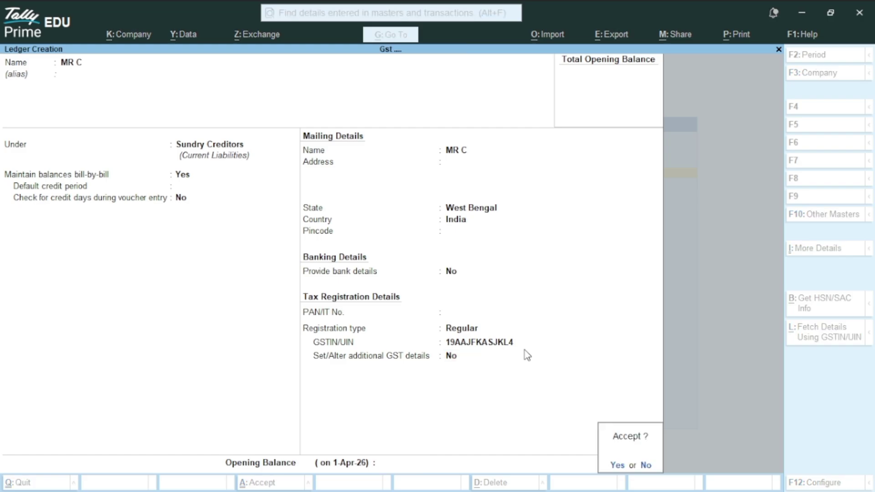
{"action": "key", "text": "Return"}
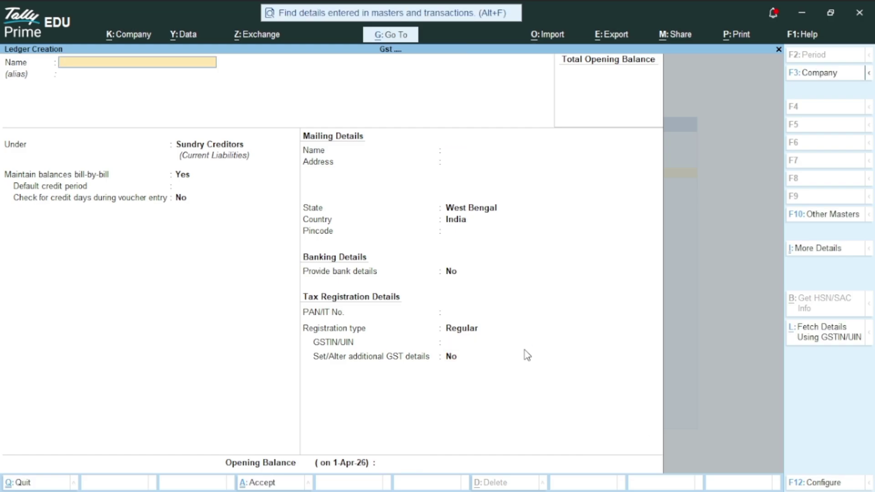
Start a new party ledger with the customer's name under the Sundry Debtors group.
{"action": "type", "text": "MR D"}
{"action": "key", "text": "Return"}
{"action": "key", "text": "Return"}
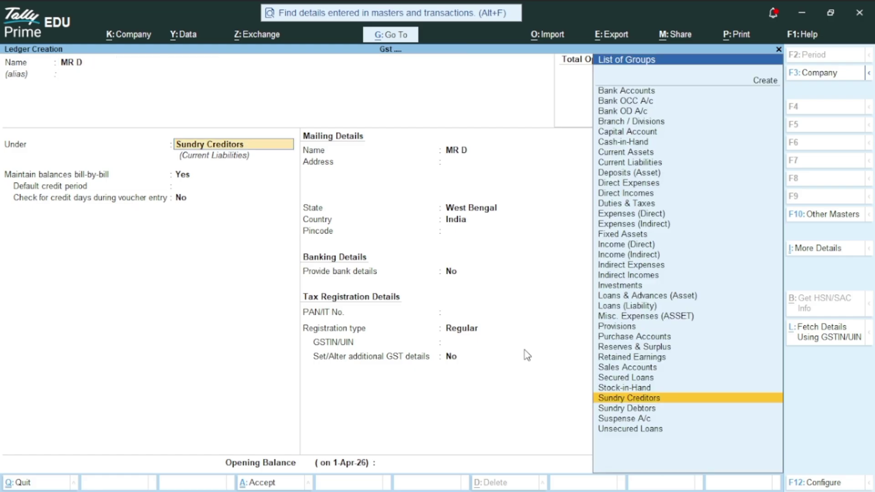
{"action": "key", "text": "Down"}
{"action": "key", "text": "Return"}
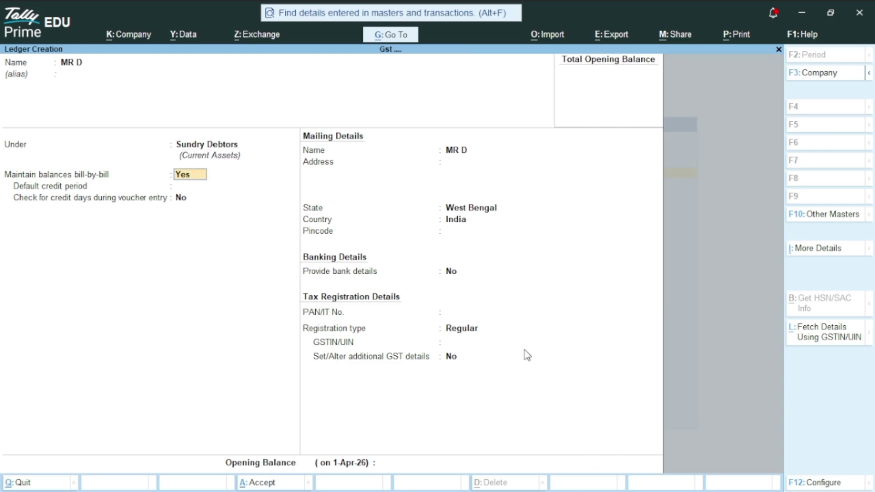
Keep the customer's bill-by-bill balances enabled, West Bengal, India as location, no bank details and Regular as the registration type.
{"action": "key", "text": "Return"}
{"action": "key", "text": "Return"}
{"action": "key", "text": "Return"}
{"action": "key", "text": "Return"}
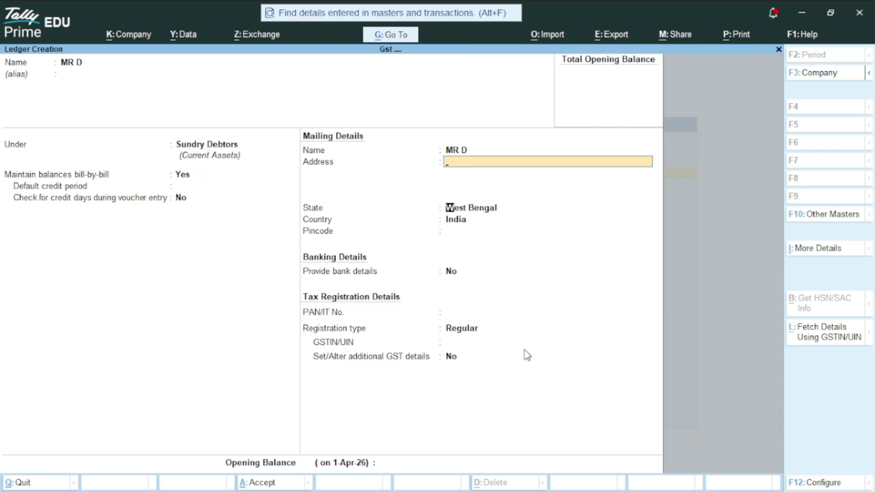
{"action": "key", "text": "Return"}
{"action": "key", "text": "Return"}
{"action": "key", "text": "Return"}
{"action": "key", "text": "Return"}
{"action": "key", "text": "Return"}
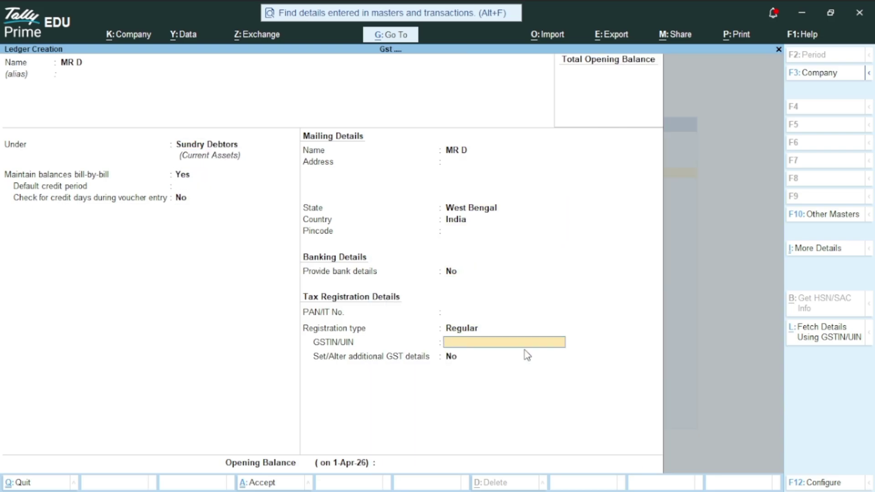
Enter the customer's GSTIN/UIN and save the ledger without additional GST details or an opening balance.
{"action": "type", "text": "156FFSFSDAADF"}
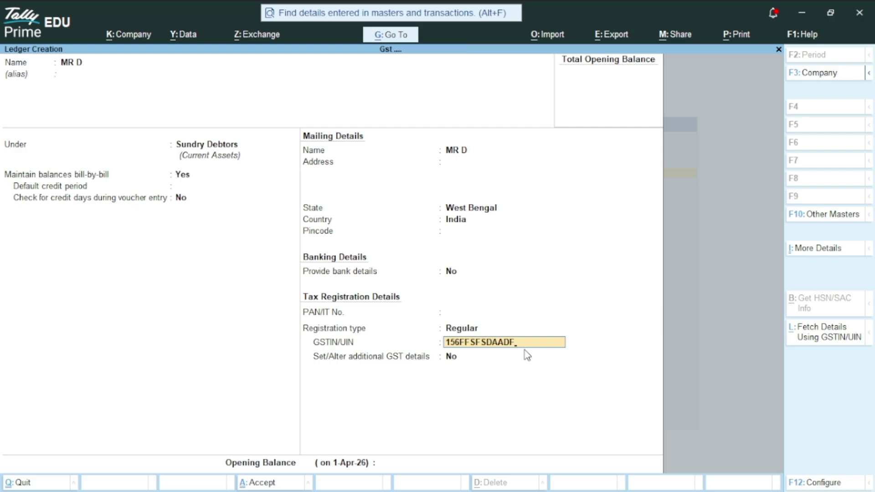
{"action": "key", "text": "Return"}
{"action": "key", "text": "Return"}
{"action": "key", "text": "Return"}
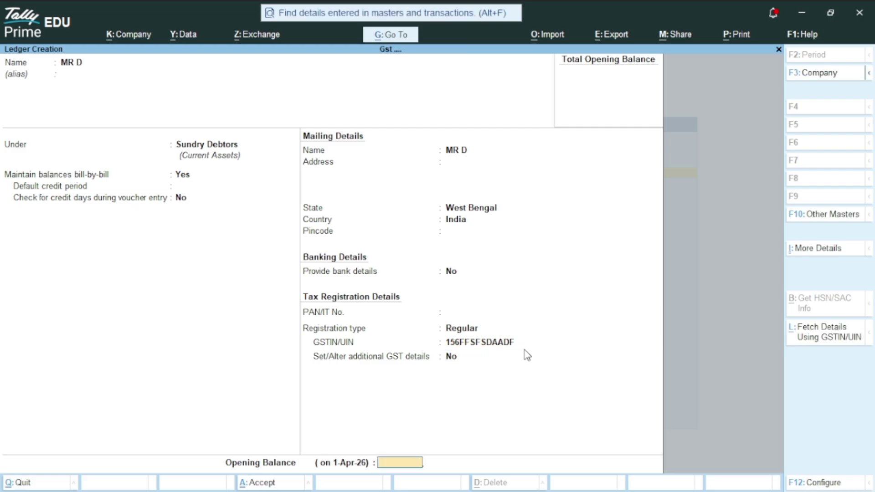
{"action": "key", "text": "Return"}
{"action": "key", "text": "Return"}
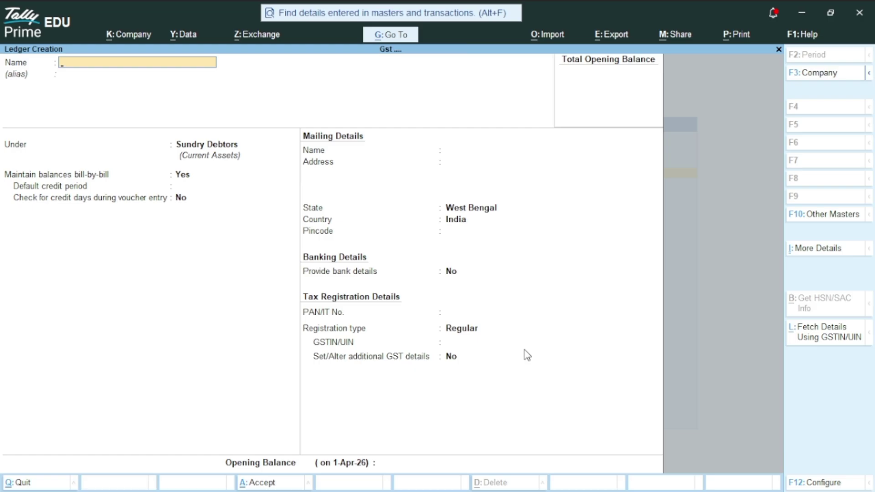
Start a new ledger named CGST under the Duties & Taxes group.
{"action": "type", "text": "CGST"}
{"action": "key", "text": "Return"}
{"action": "key", "text": "Return"}
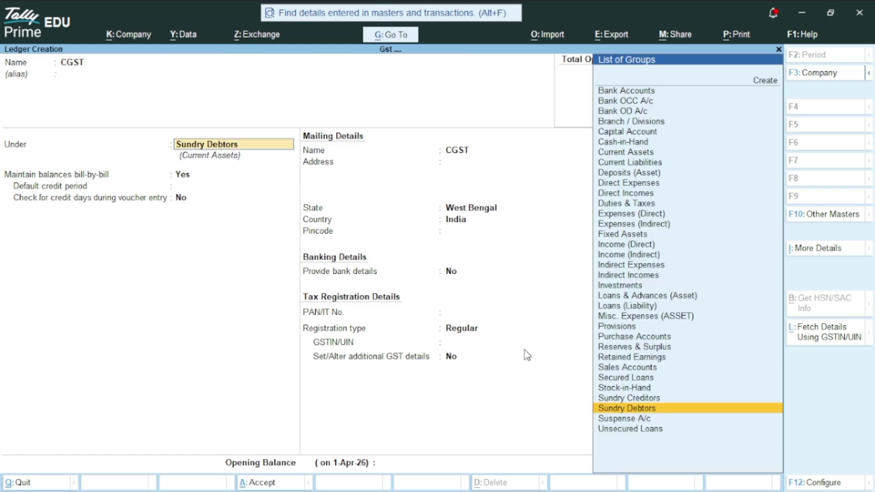
{"action": "type", "text": "D"}
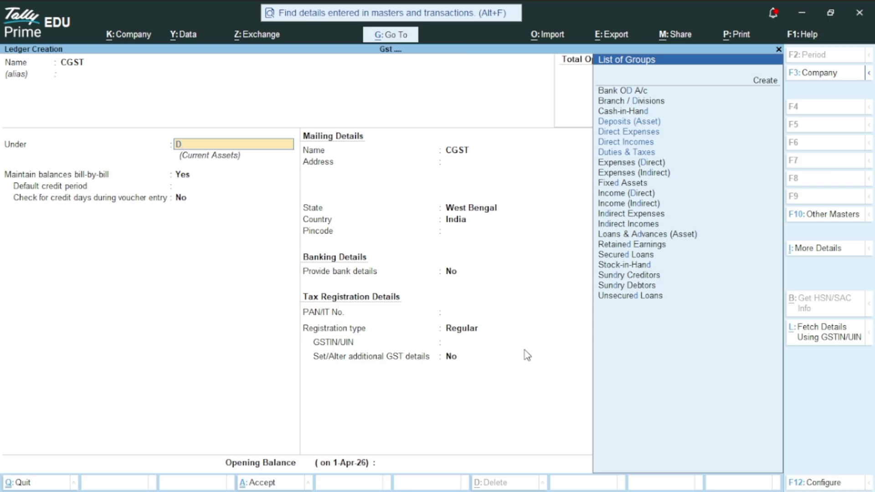
{"action": "type", "text": "U"}
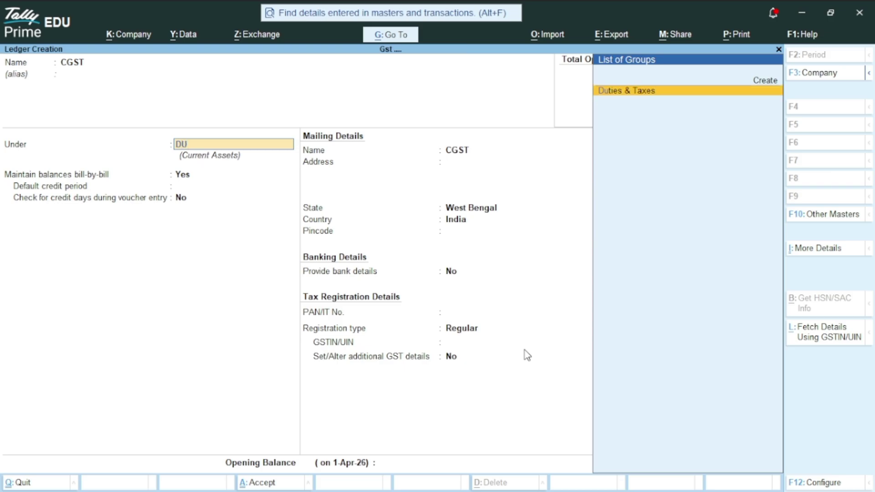
{"action": "key", "text": "Return"}
Set GST as the duty type and CGST as the tax type, keep 0 % with rounding Not Applicable, and save the ledger.
{"action": "key", "text": "Up"}
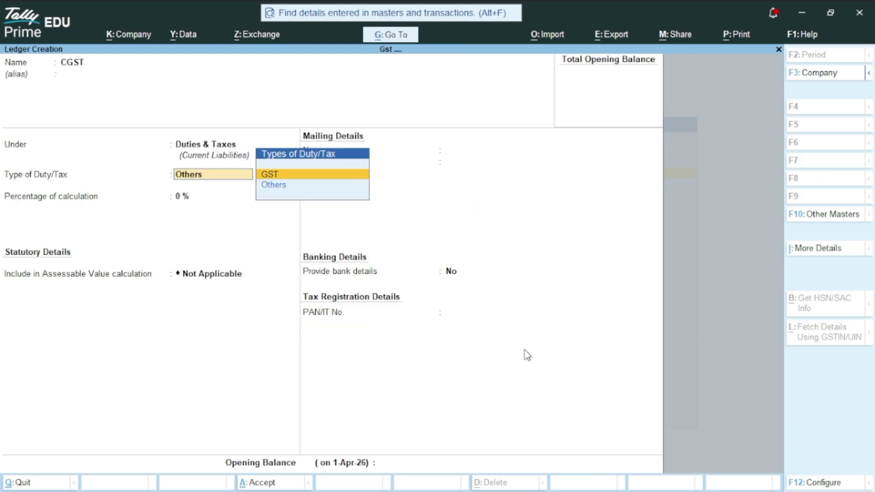
{"action": "key", "text": "Return"}
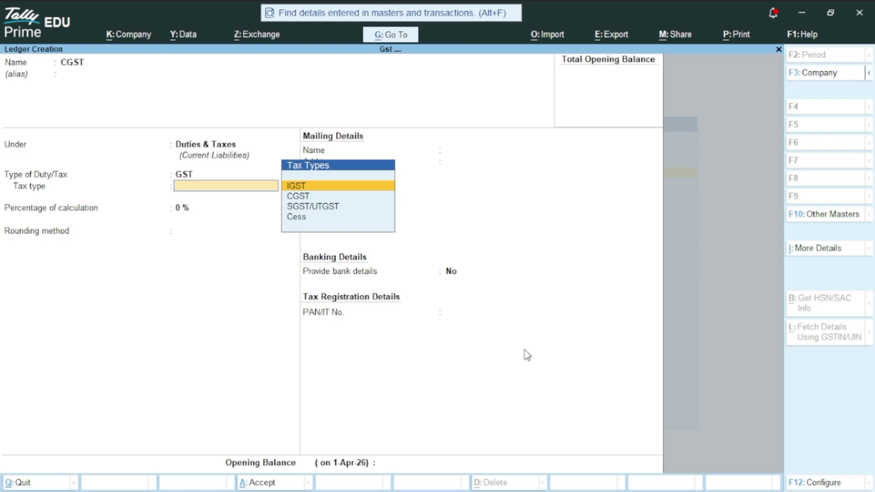
{"action": "key", "text": "Down"}
{"action": "key", "text": "Return"}
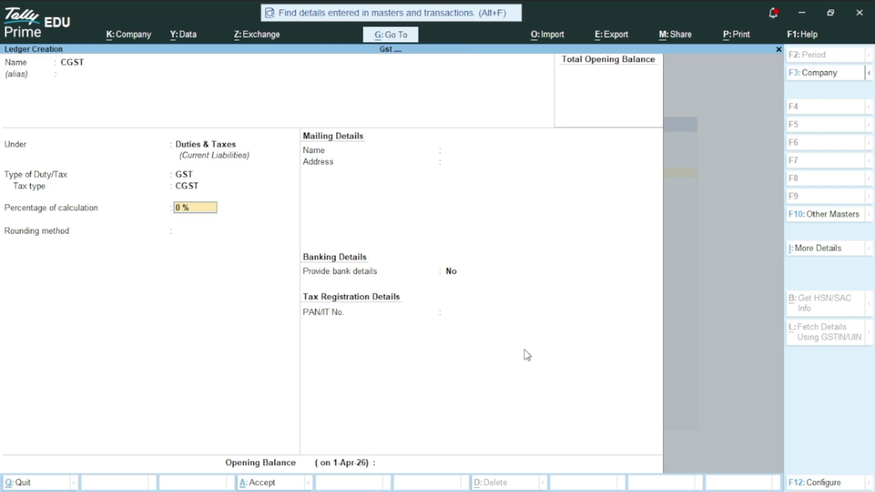
{"action": "key", "text": "Return"}
{"action": "key", "text": "Return"}
{"action": "key", "text": "Return"}
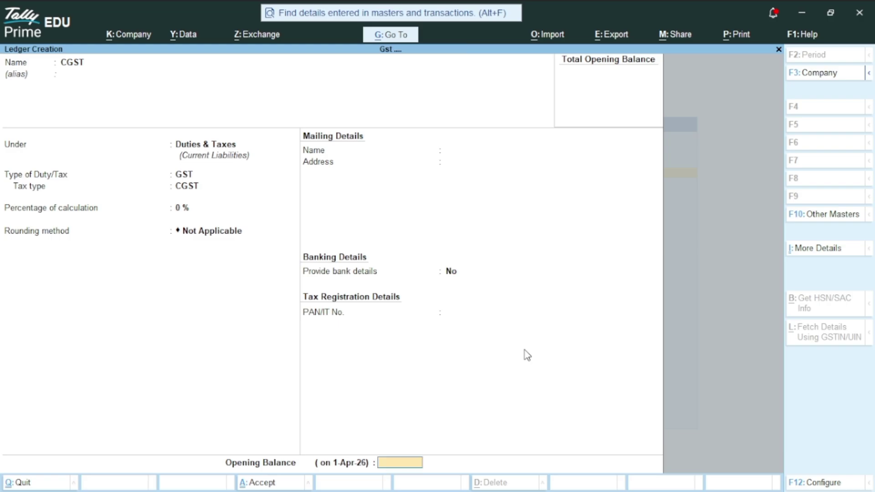
{"action": "key", "text": "Return"}
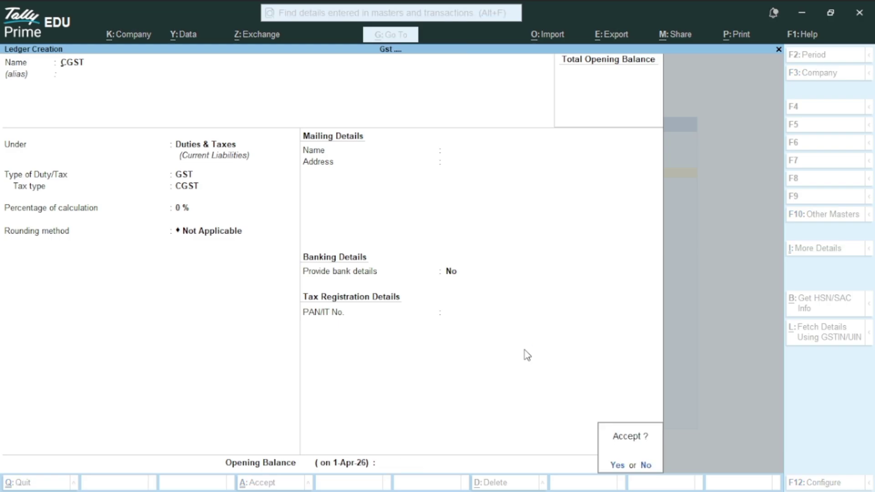
{"action": "key", "text": "Return"}
Start a ledger named SGST under Duties & Taxes with GST as the duty type and SGST/UTGST as the tax type.
{"action": "type", "text": "SGST"}
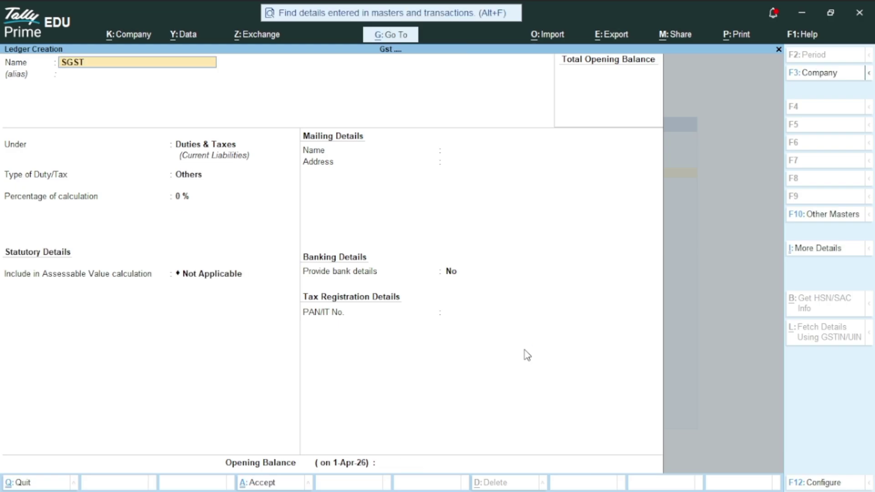
{"action": "key", "text": "Return"}
{"action": "key", "text": "Return"}
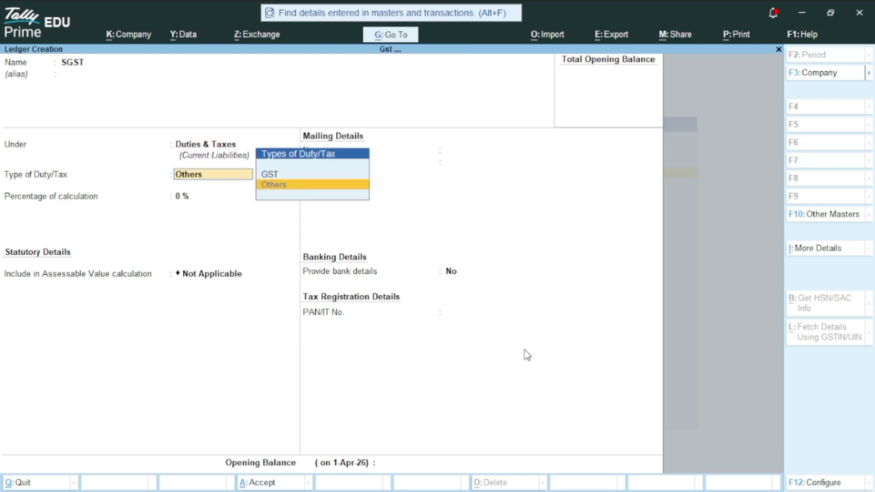
{"action": "key", "text": "Up"}
{"action": "key", "text": "Return"}
{"action": "key", "text": "Down"}
{"action": "key", "text": "Down"}
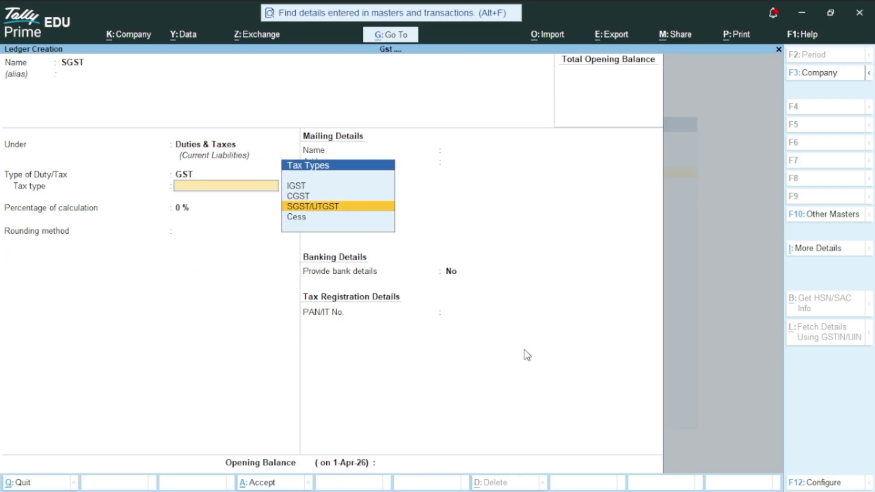
{"action": "key", "text": "Return"}
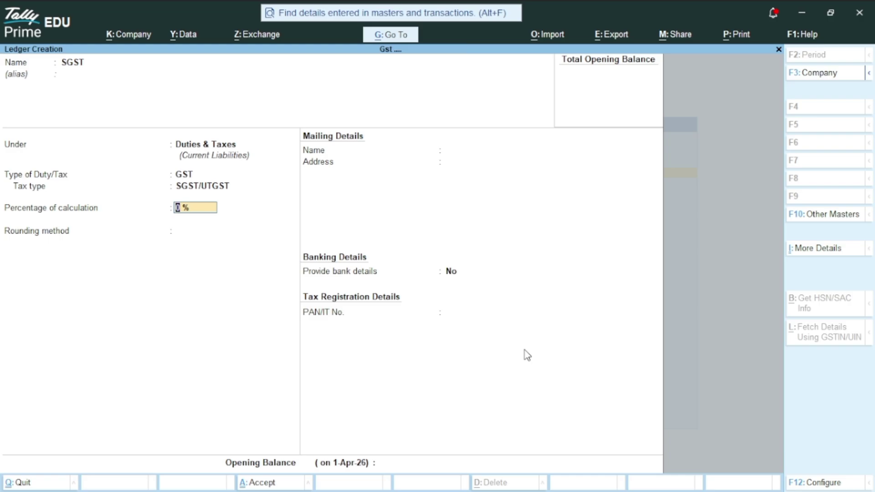
Keep the SGST percentage at 0 %, save the ledger without an opening balance, and return to the Gateway of Tally.
{"action": "key", "text": "Return"}
{"action": "key", "text": "Return"}
{"action": "key", "text": "Return"}
{"action": "key", "text": "Return"}
{"action": "key", "text": "Return"}
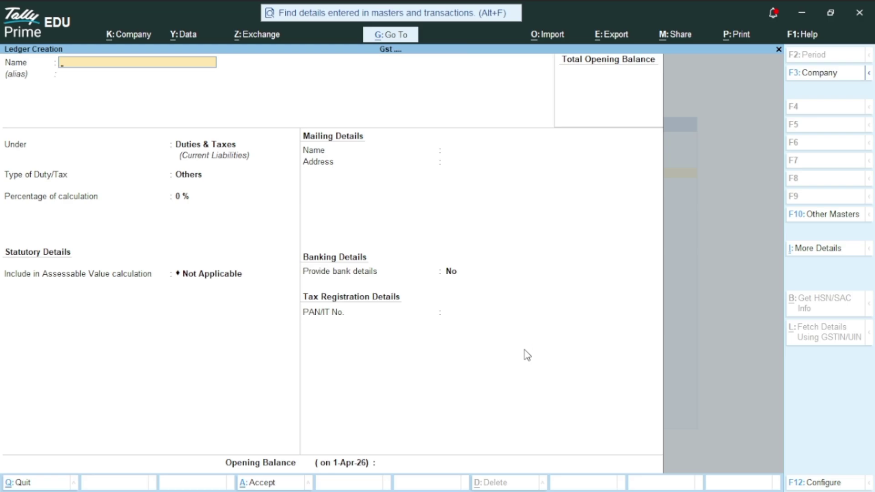
{"action": "key", "text": "Escape"}
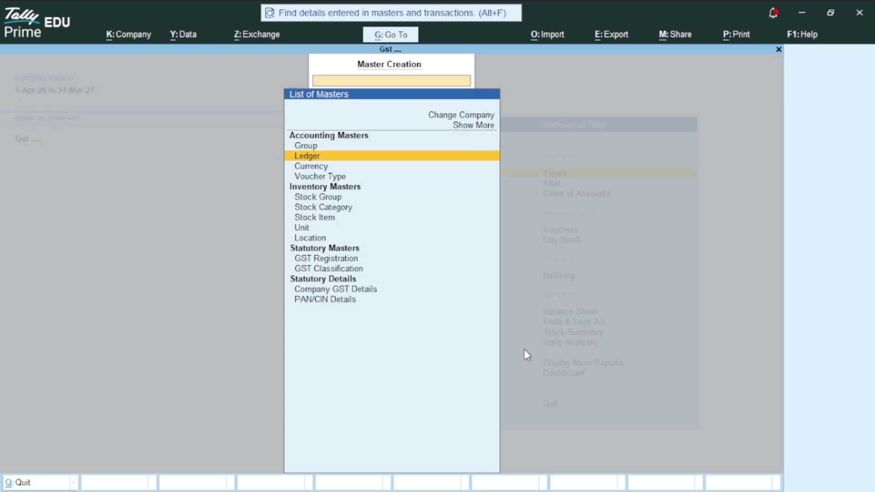
{"action": "key", "text": "Escape"}
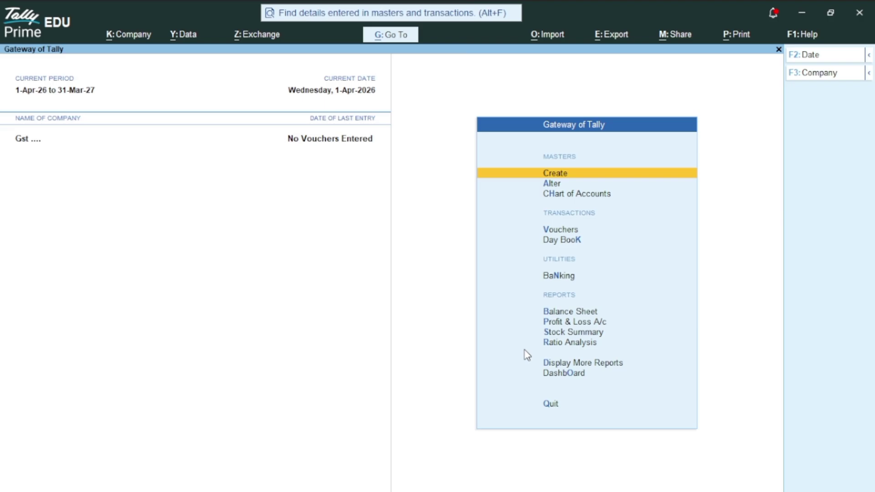
View the company's Balance Sheet and return to the Gateway of Tally.
{"action": "key", "text": "Down"}
{"action": "key", "text": "Down"}
{"action": "key", "text": "Down"}
{"action": "key", "text": "Down"}
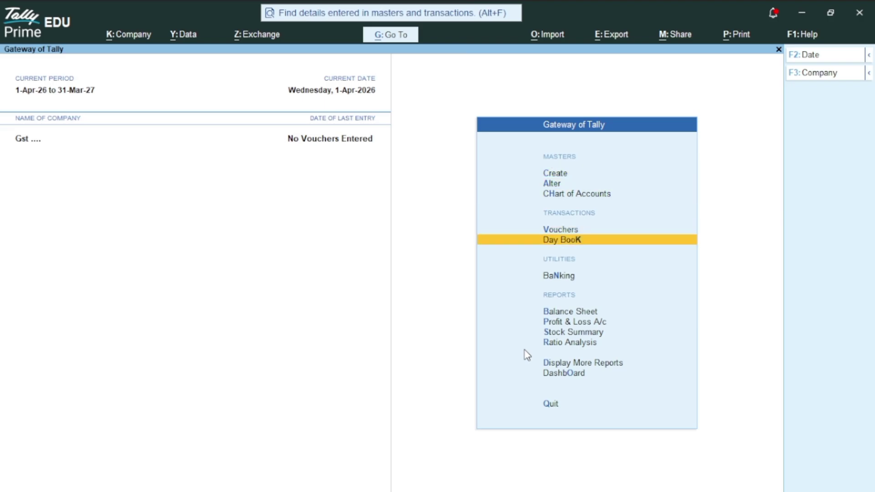
{"action": "key", "text": "Up"}
{"action": "key", "text": "b"}
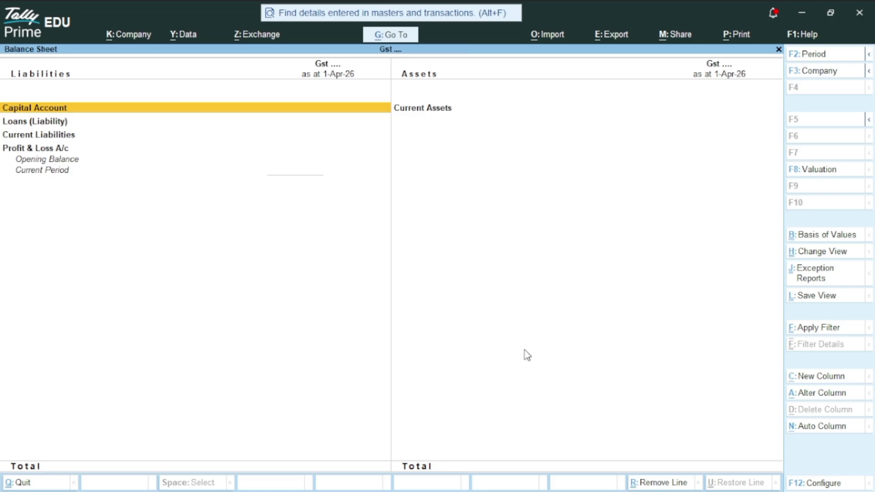
{"action": "key", "text": "Escape"}
Start a Purchase voucher with supplier invoice number 001.
{"action": "key", "text": "v"}
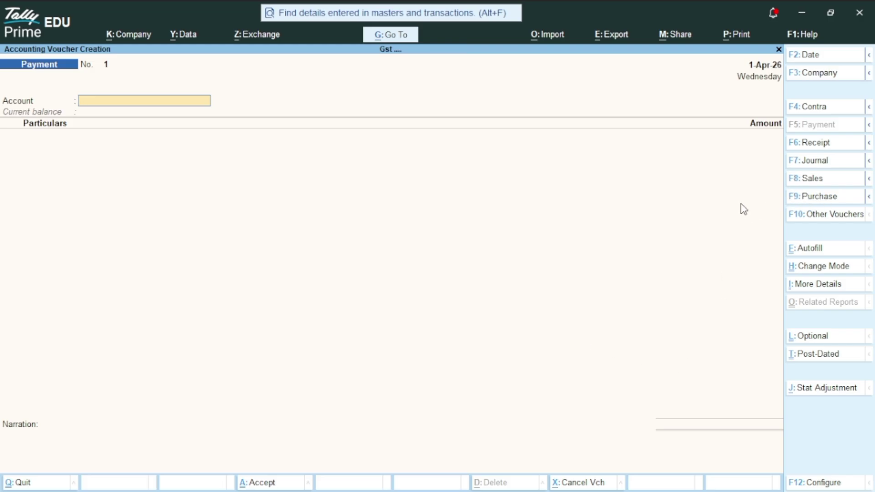
{"action": "key", "text": "F9"}
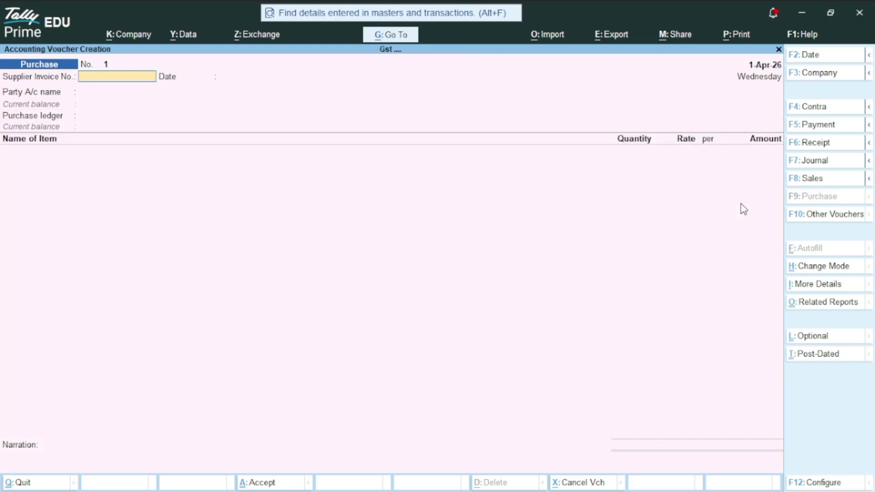
{"action": "type", "text": "001"}
{"action": "key", "text": "Return"}
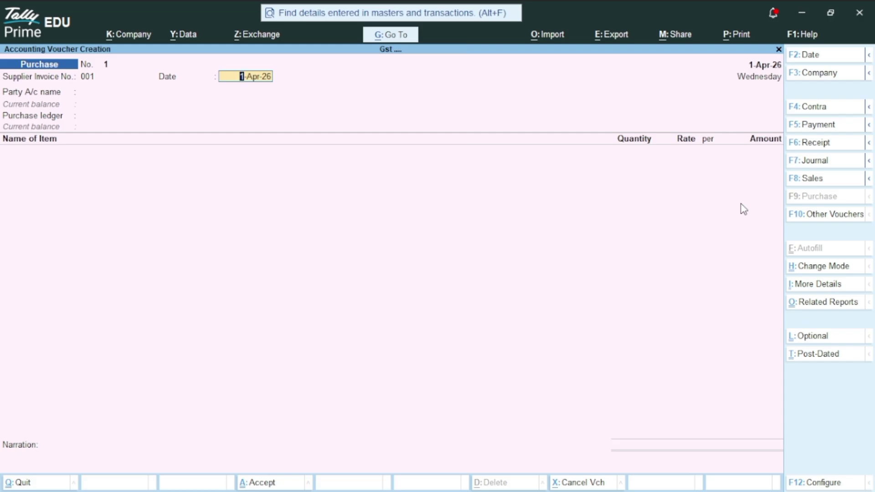
Set the accounting period from 1-4-2026 to 31-3-2027.
{"action": "key", "text": "alt+F2"}
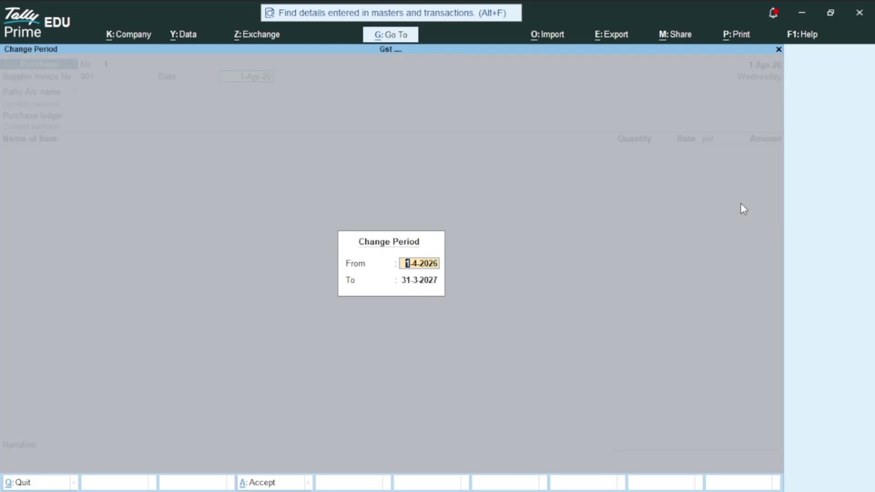
{"action": "type", "text": "1-4-2026"}
{"action": "key", "text": "Return"}
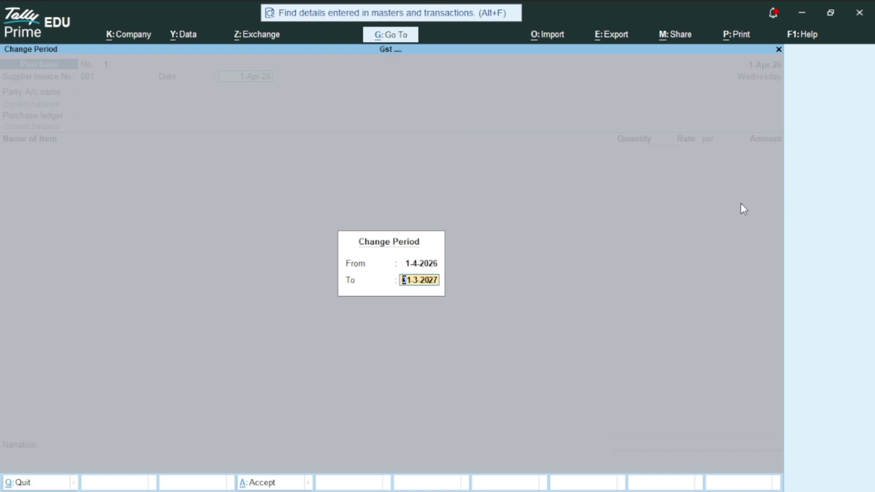
{"action": "type", "text": "31-3-2027"}
{"action": "key", "text": "Return"}
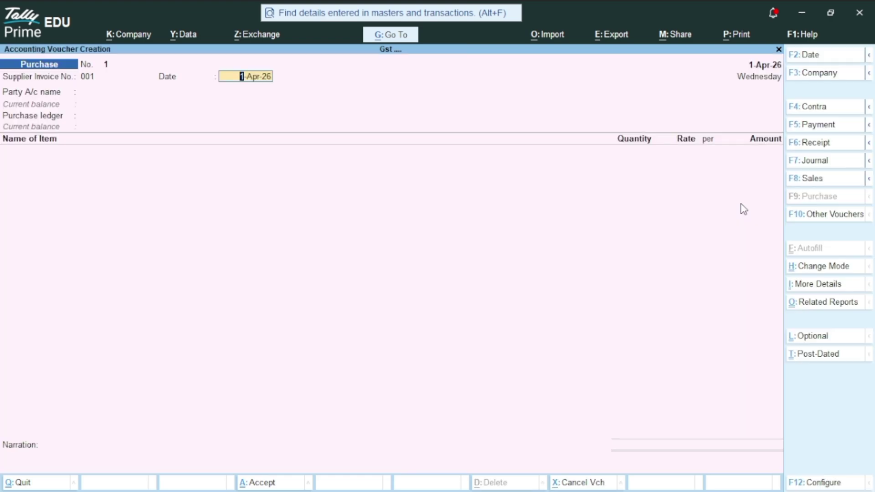
Keep 1-Apr-26 as the supplier invoice date and choose MR C as the party account.
{"action": "key", "text": "Return"}
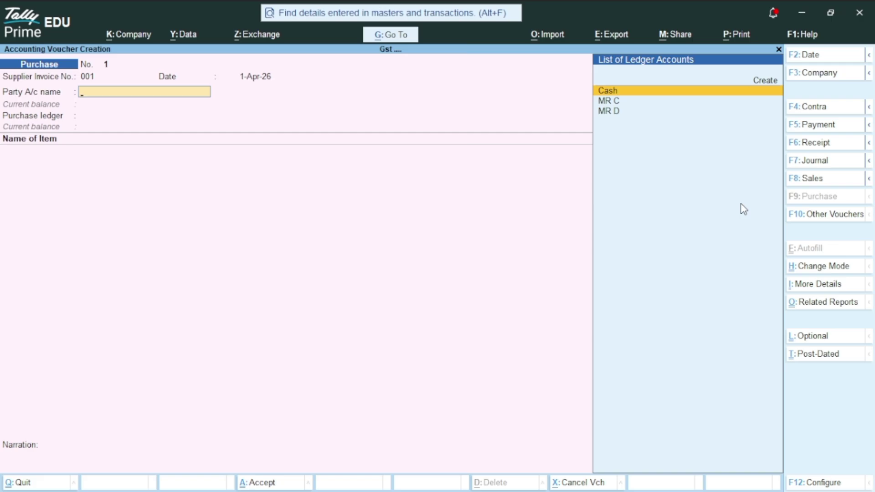
{"action": "key", "text": "Down"}
{"action": "key", "text": "Return"}
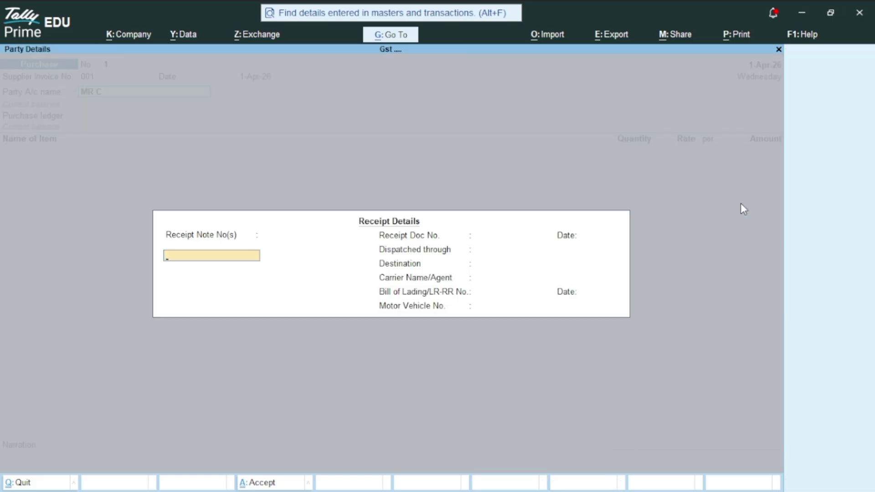
Leave the receipt details blank and accept the supplier's existing party details for the purchase voucher.
{"action": "key", "text": "Return"}
{"action": "key", "text": "Return"}
{"action": "key", "text": "Return"}
{"action": "key", "text": "Return"}
{"action": "key", "text": "Return"}
{"action": "key", "text": "Return"}
{"action": "key", "text": "Return"}
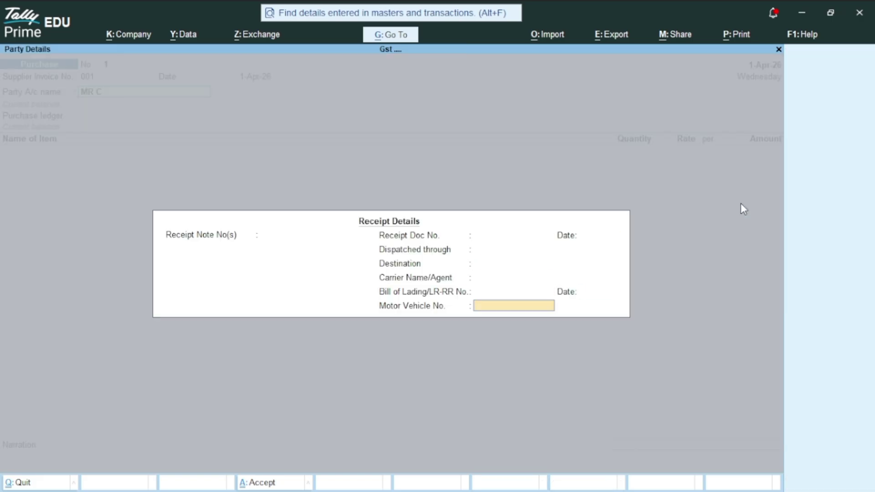
{"action": "key", "text": "Return"}
{"action": "key", "text": "Return"}
{"action": "key", "text": "Return"}
{"action": "key", "text": "Return"}
{"action": "key", "text": "Return"}
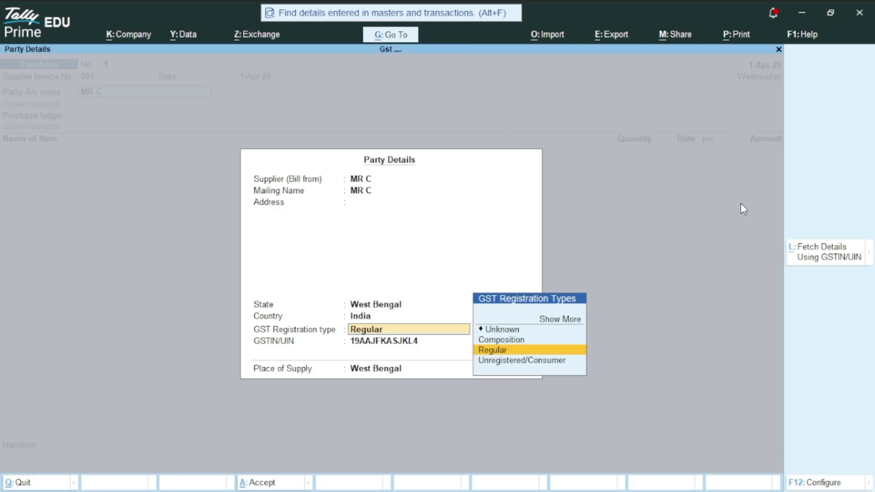
{"action": "key", "text": "Return"}
{"action": "key", "text": "Return"}
{"action": "key", "text": "Return"}
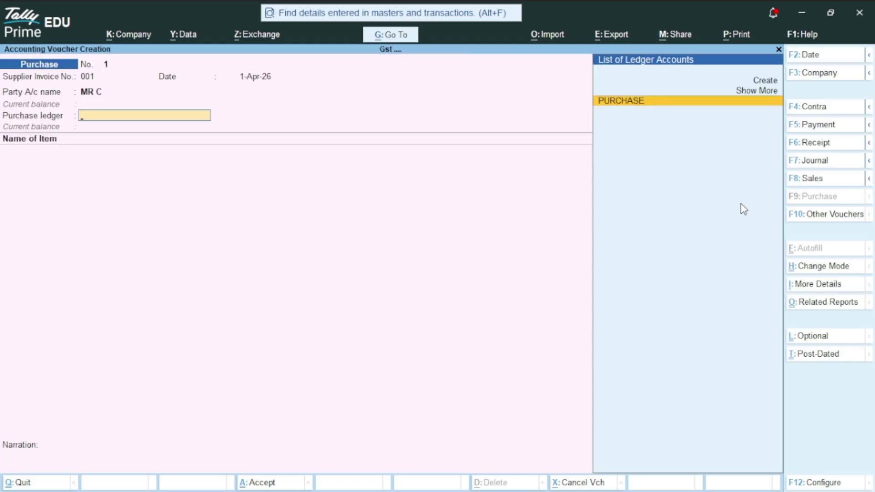
Use the PURCHASE ledger and add 20 PCS of MOBILE at a rate of 10,000 per piece.
{"action": "key", "text": "Return"}
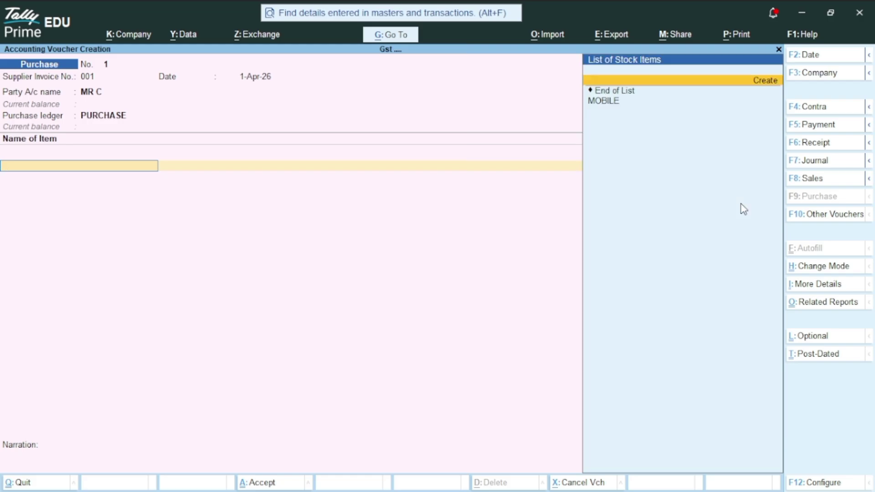
{"action": "key", "text": "Down"}
{"action": "key", "text": "Return"}
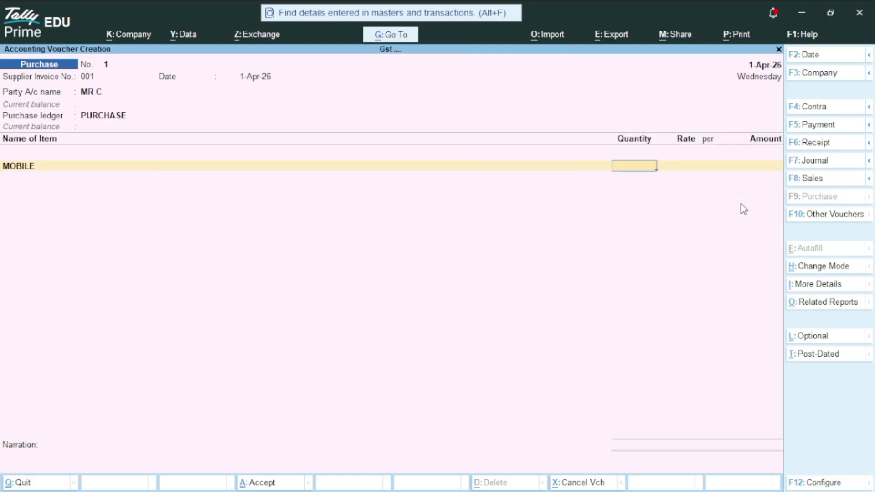
{"action": "type", "text": "20"}
{"action": "key", "text": "Return"}
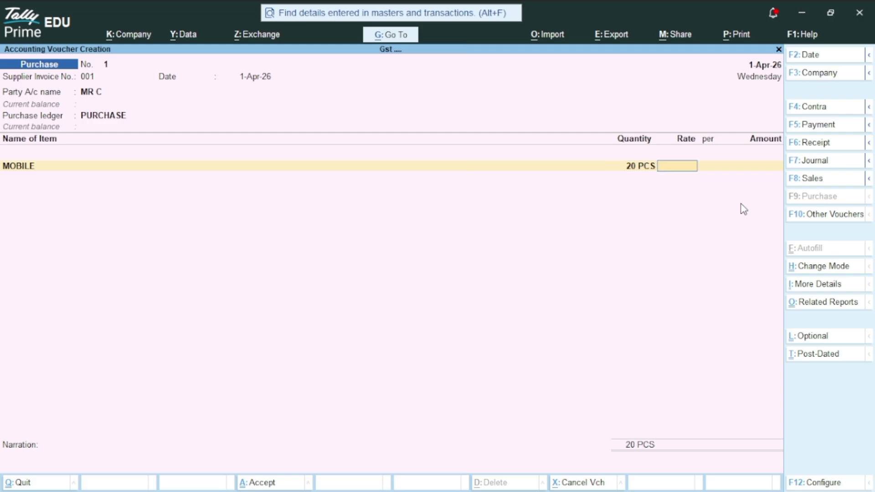
{"action": "type", "text": "10000"}
{"action": "key", "text": "Return"}
{"action": "key", "text": "Return"}
{"action": "key", "text": "Return"}
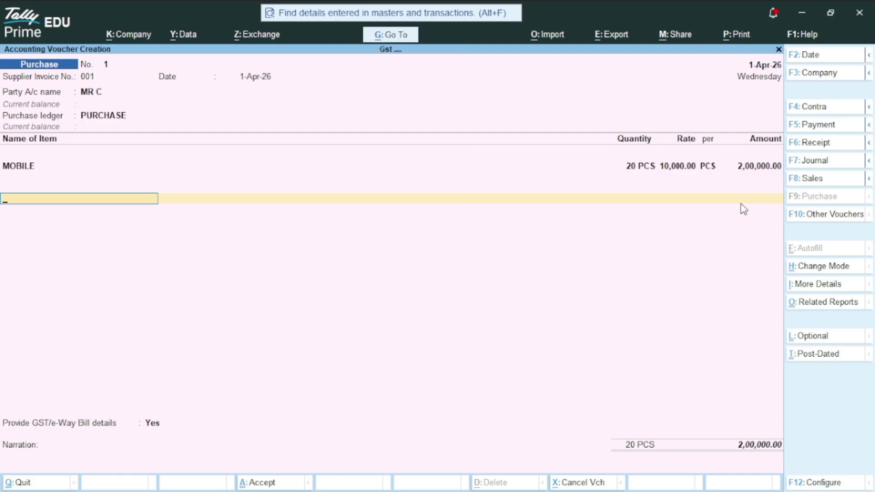
Add the CGST and SGST tax ledgers below the MOBILE item, keeping their calculated amounts.
{"action": "key", "text": "Return"}
{"action": "type", "text": "C"}
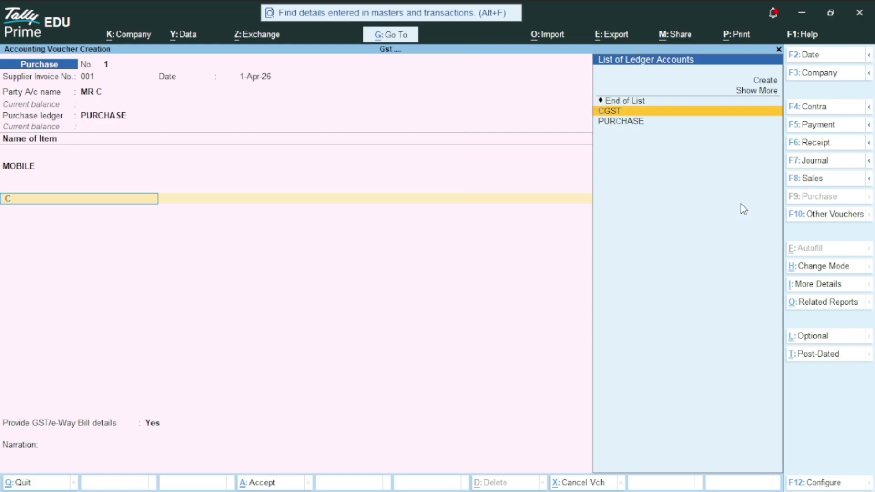
{"action": "key", "text": "Return"}
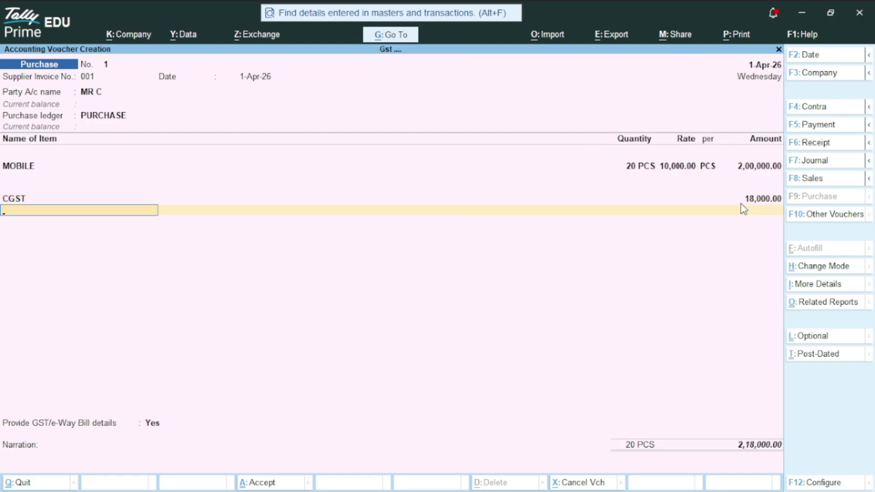
{"action": "type", "text": "S"}
{"action": "key", "text": "Return"}
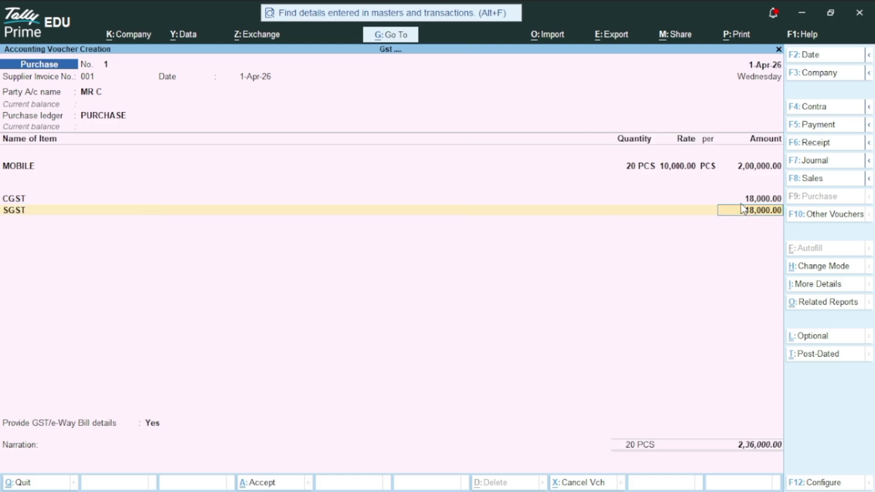
{"action": "key", "text": "Return"}
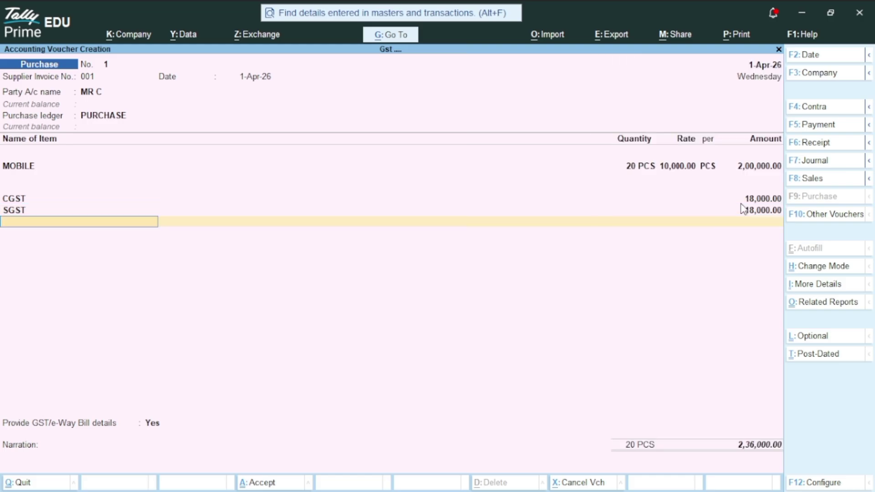
End the purchase voucher's ledger list and set Provide GST/e-Way Bill details to No.
{"action": "key", "text": "Return"}
{"action": "key", "text": "Down"}
{"action": "key", "text": "Return"}
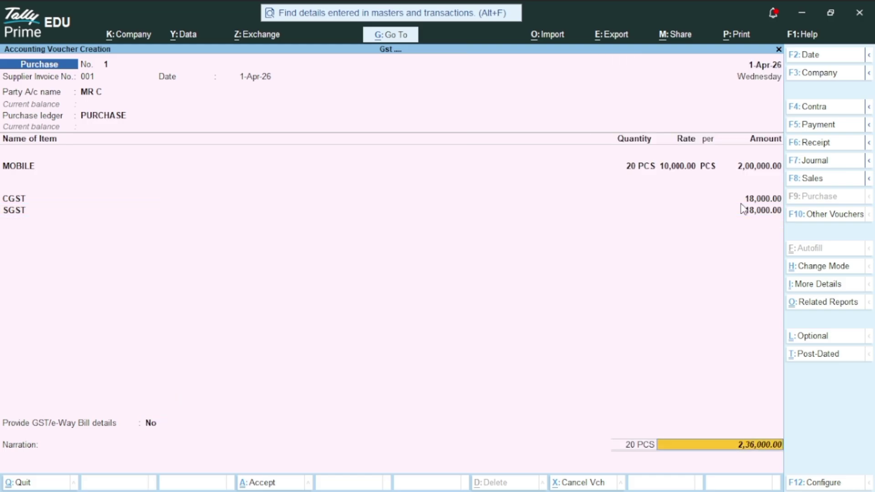
Allocate the full bill amount to New Ref 001 and save the purchase voucher without a narration.
{"action": "key", "text": "Return"}
{"action": "key", "text": "Return"}
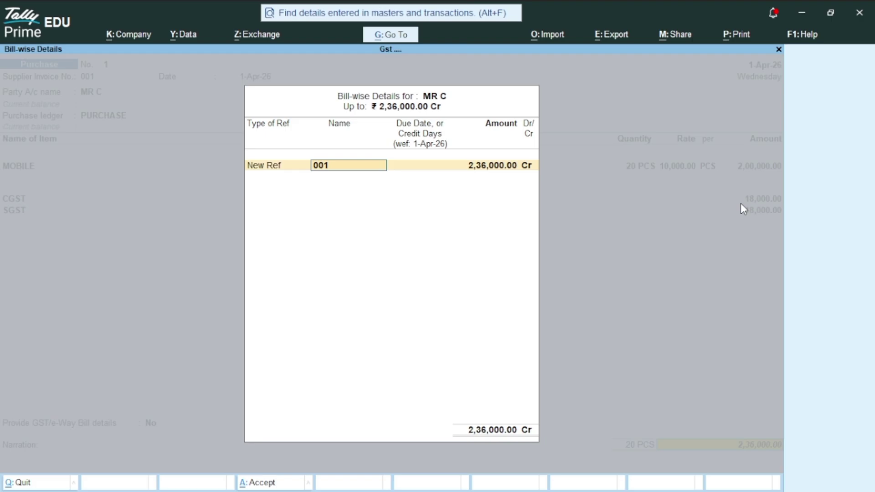
{"action": "key", "text": "Return"}
{"action": "key", "text": "Return"}
{"action": "key", "text": "Return"}
{"action": "key", "text": "Return"}
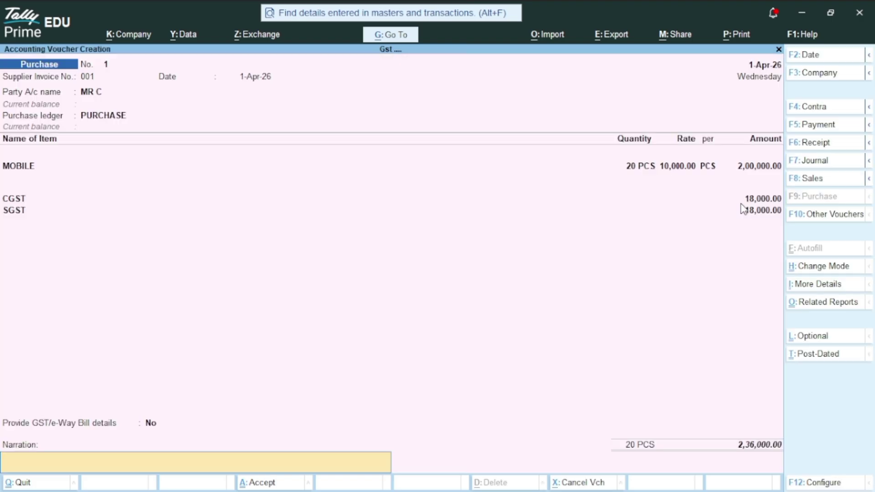
{"action": "key", "text": "Return"}
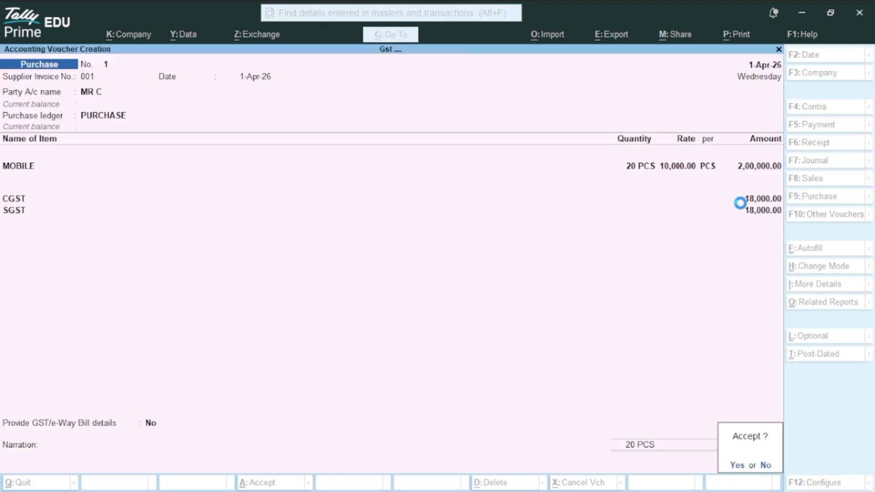
{"action": "key", "text": "Return"}
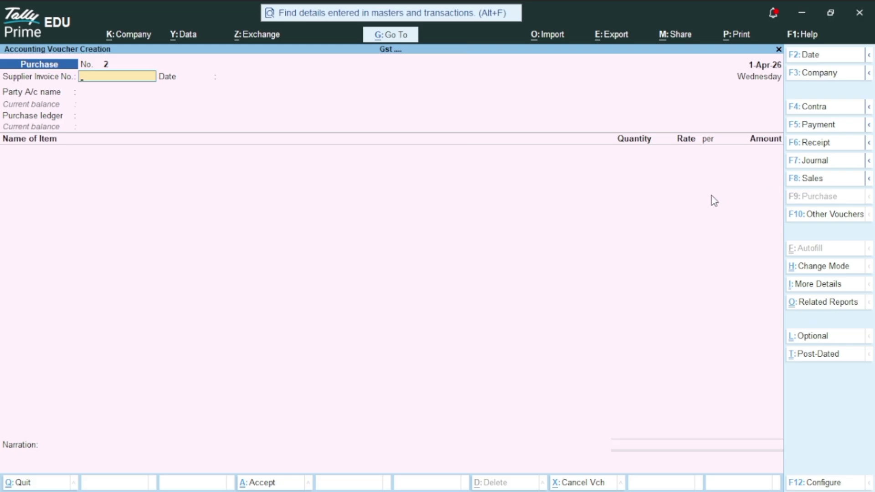
Start a Sales voucher with MR D as the party account.
{"action": "key", "text": "F8"}
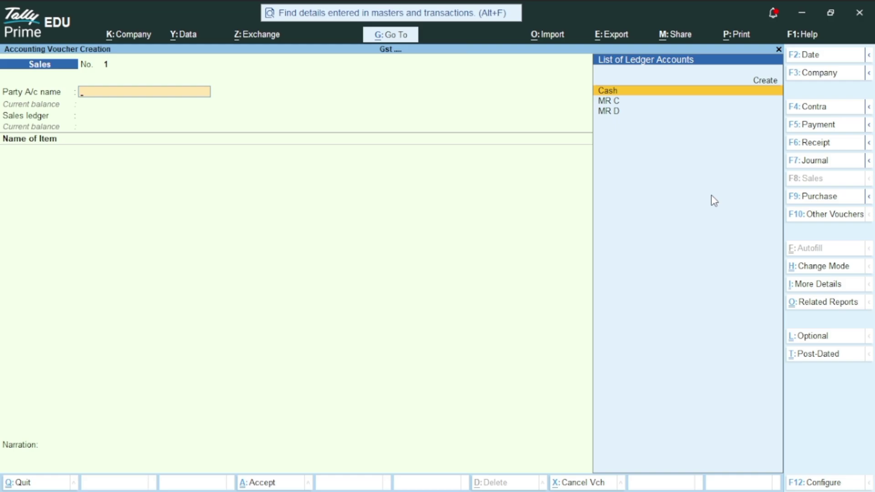
{"action": "key", "text": "Down"}
{"action": "key", "text": "Down"}
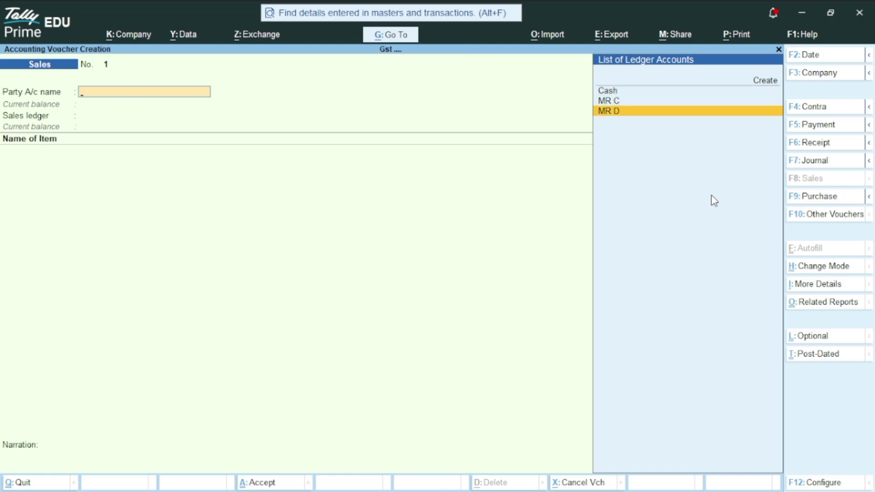
{"action": "key", "text": "Return"}
Leave the dispatch details blank, accept the buyer's existing party details, and use the SALES ledger.
{"action": "key", "text": "Return"}
{"action": "key", "text": "Return"}
{"action": "key", "text": "Return"}
{"action": "key", "text": "Return"}
{"action": "key", "text": "Return"}
{"action": "key", "text": "Return"}
{"action": "key", "text": "Return"}
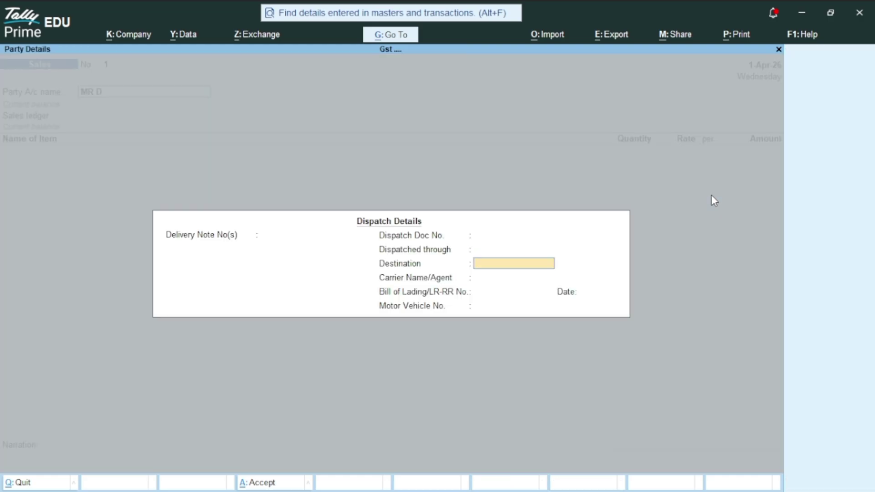
{"action": "key", "text": "Return"}
{"action": "key", "text": "Return"}
{"action": "key", "text": "Return"}
{"action": "key", "text": "Return"}
{"action": "key", "text": "Return"}
{"action": "key", "text": "Return"}
{"action": "key", "text": "Return"}
{"action": "key", "text": "Return"}
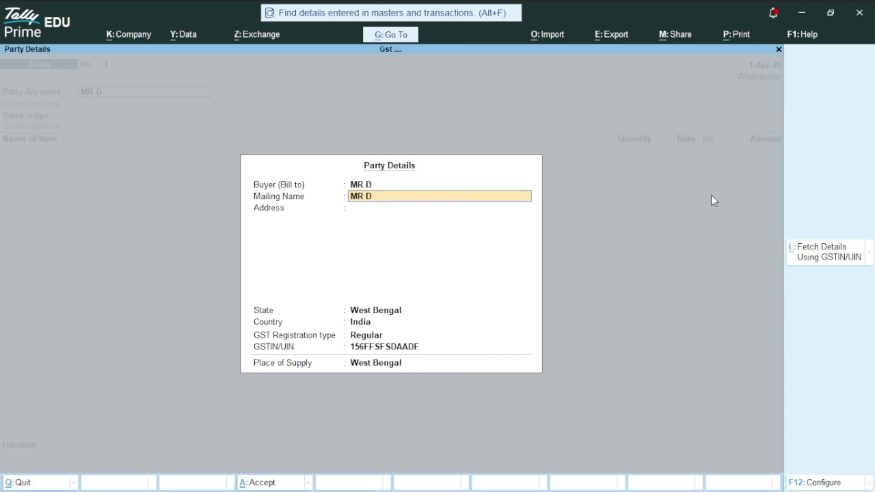
{"action": "key", "text": "Return"}
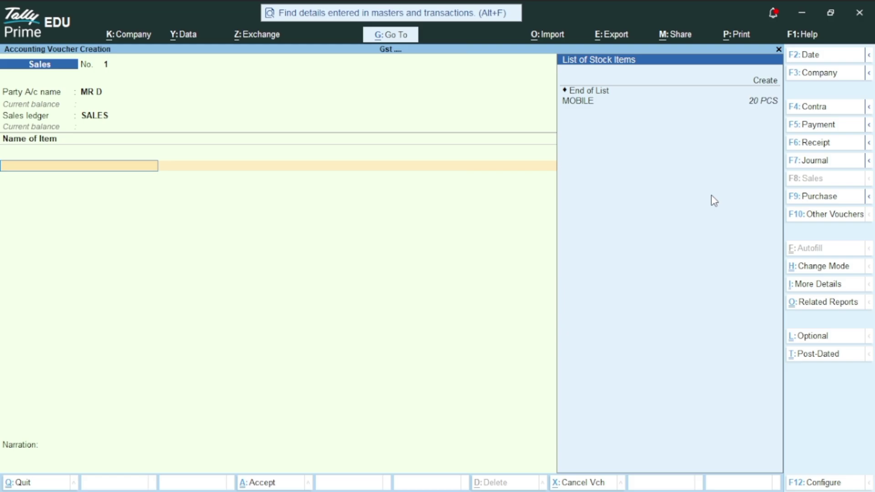
Add 5 PCS of MOBILE at a rate of 15,000 per piece to the sales voucher.
{"action": "type", "text": "M"}
{"action": "key", "text": "Return"}
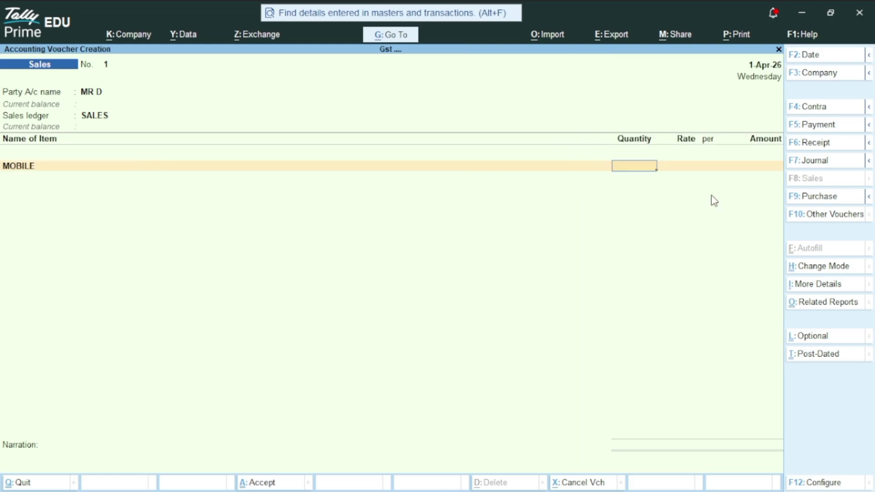
{"action": "type", "text": "5"}
{"action": "key", "text": "Return"}
{"action": "type", "text": "15000"}
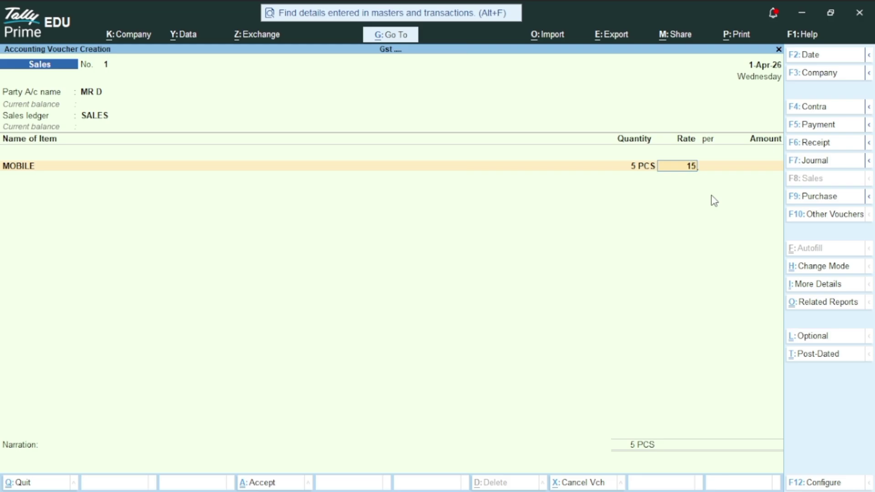
{"action": "key", "text": "Return"}
{"action": "key", "text": "Return"}
{"action": "key", "text": "Return"}
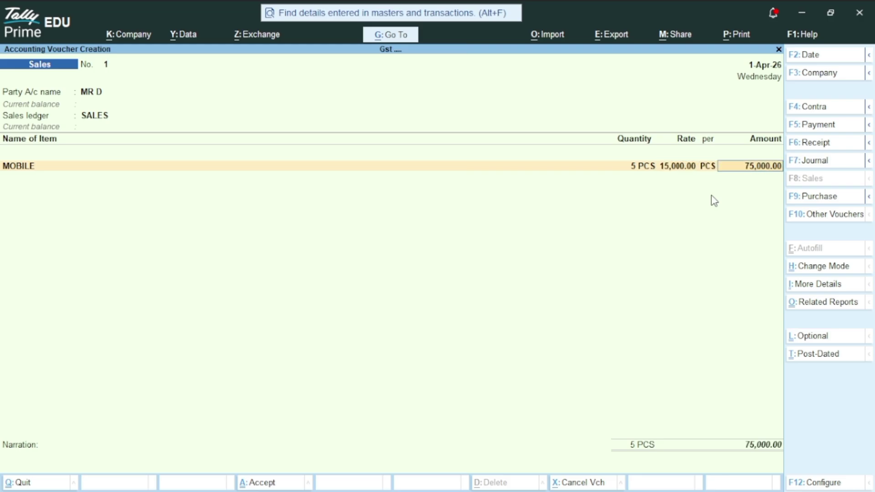
{"action": "key", "text": "Return"}
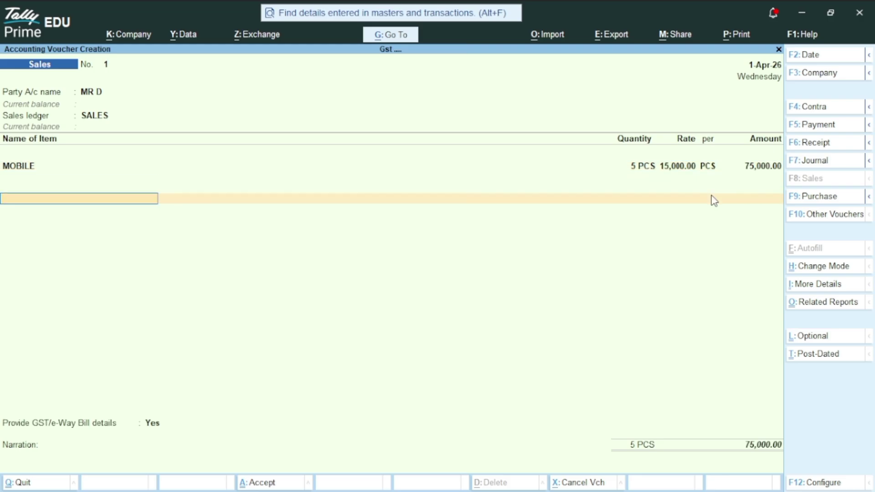
Add the CGST and SGST tax ledgers to the sales voucher, keeping their calculated amounts.
{"action": "type", "text": "C"}
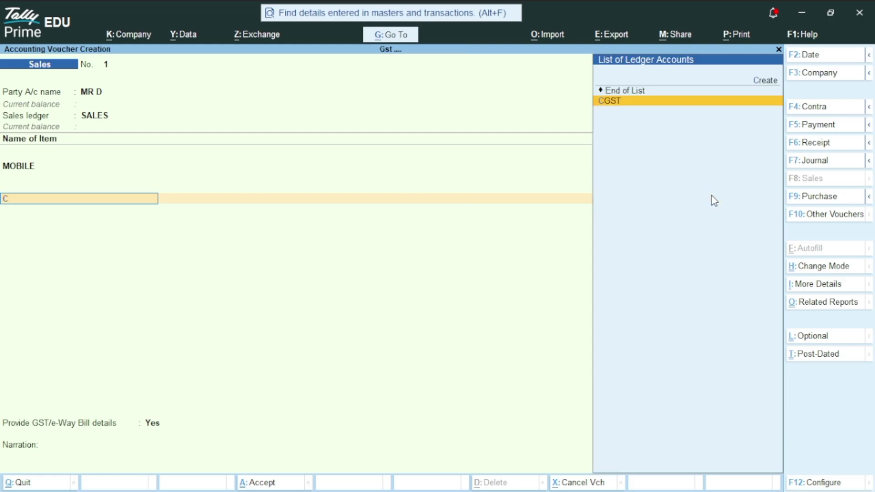
{"action": "key", "text": "Return"}
{"action": "key", "text": "Return"}
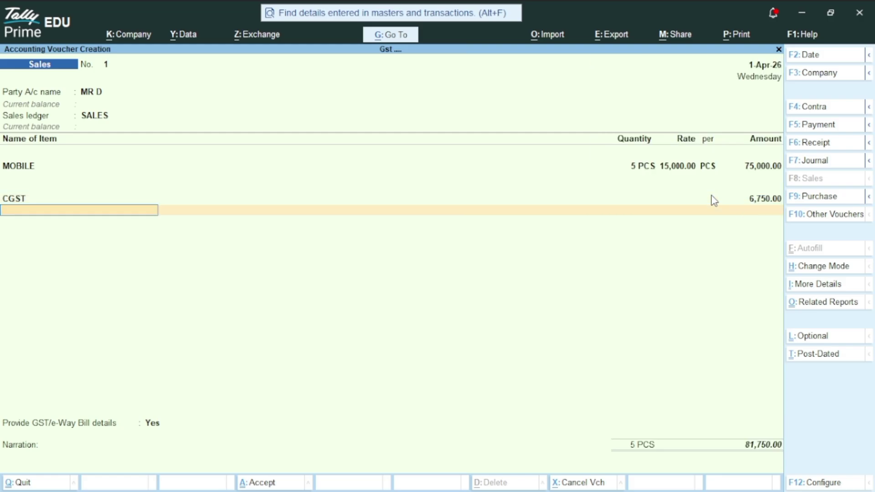
{"action": "type", "text": "SG"}
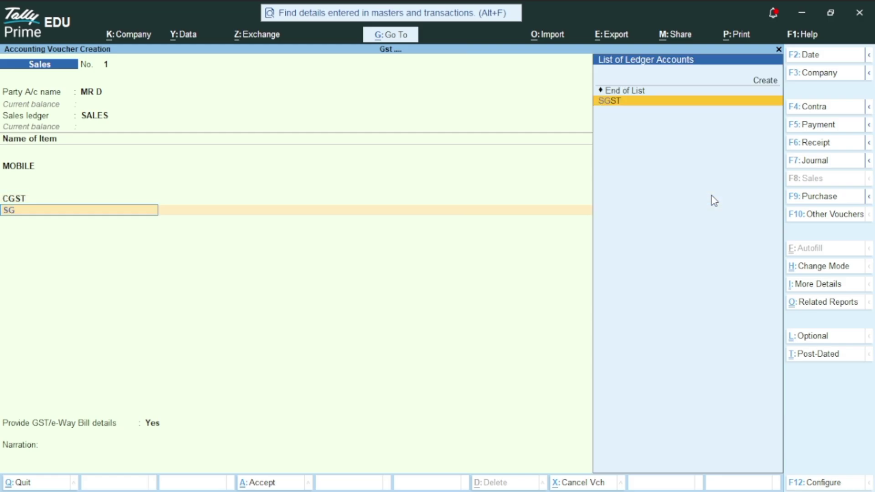
{"action": "key", "text": "Return"}
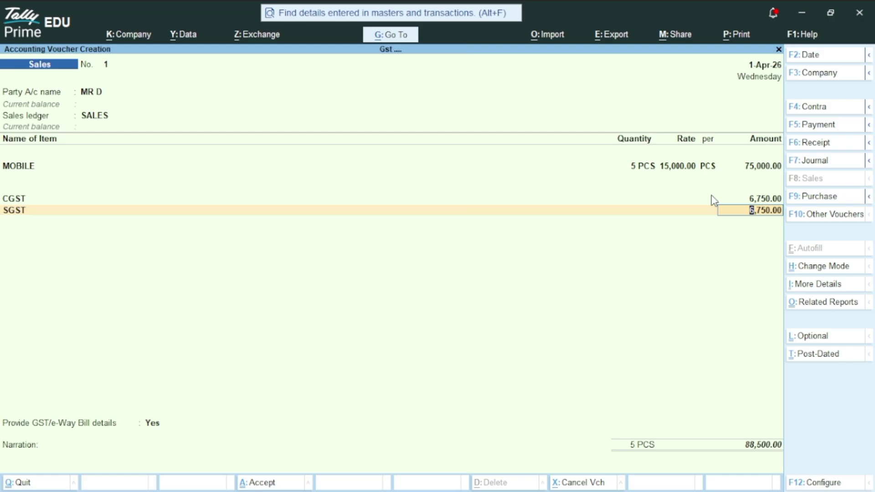
{"action": "key", "text": "Return"}
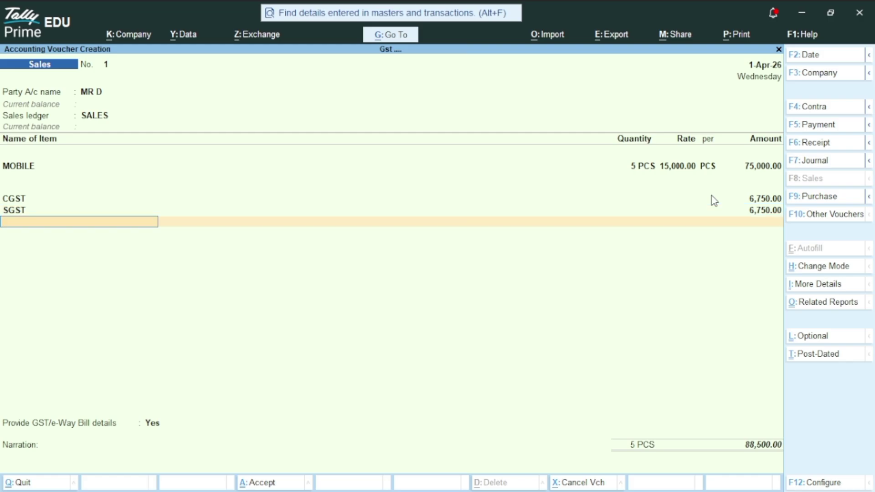
End the sales voucher's ledger list and set Provide GST/e-Way Bill details to No.
{"action": "key", "text": "Return"}
{"action": "type", "text": "n"}
{"action": "key", "text": "Return"}
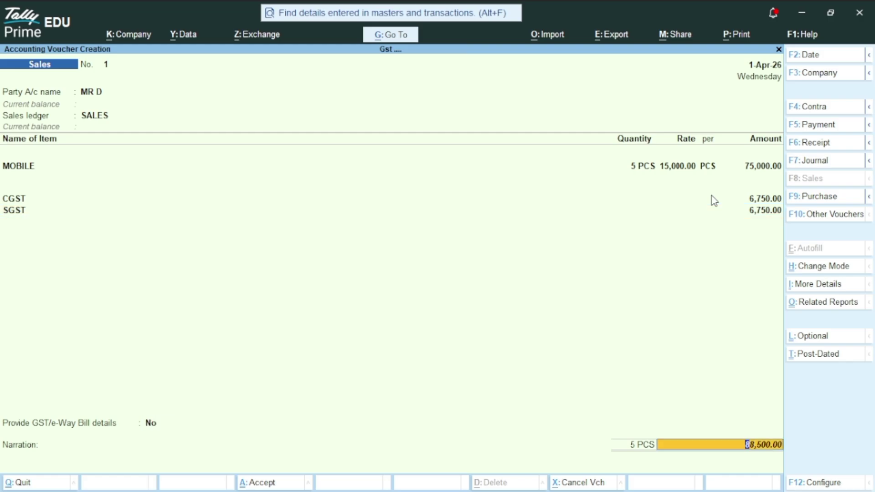
Leave the sales voucher's narration blank and allocate the full invoice amount to New Ref 1 in the bill-wise details.
{"action": "key", "text": "Return"}
{"action": "key", "text": "Return"}
{"action": "key", "text": "Return"}
{"action": "key", "text": "Return"}
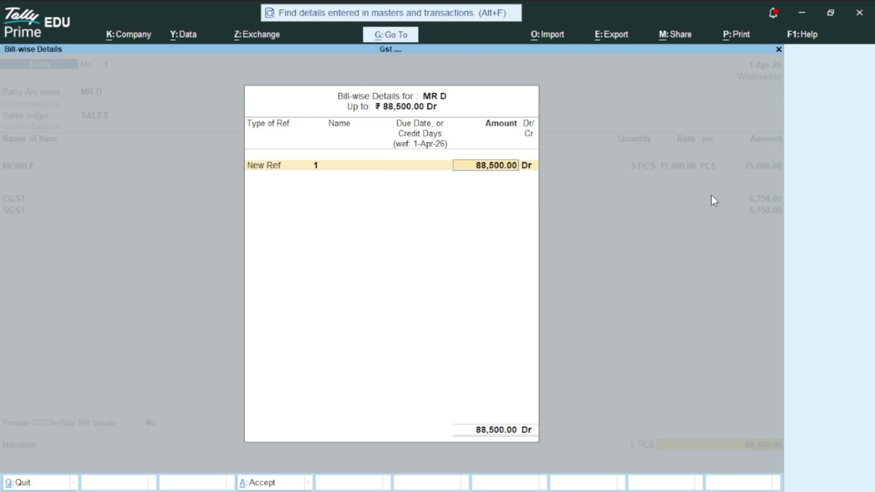
{"action": "key", "text": "Return"}
{"action": "key", "text": "Return"}
{"action": "key", "text": "Return"}
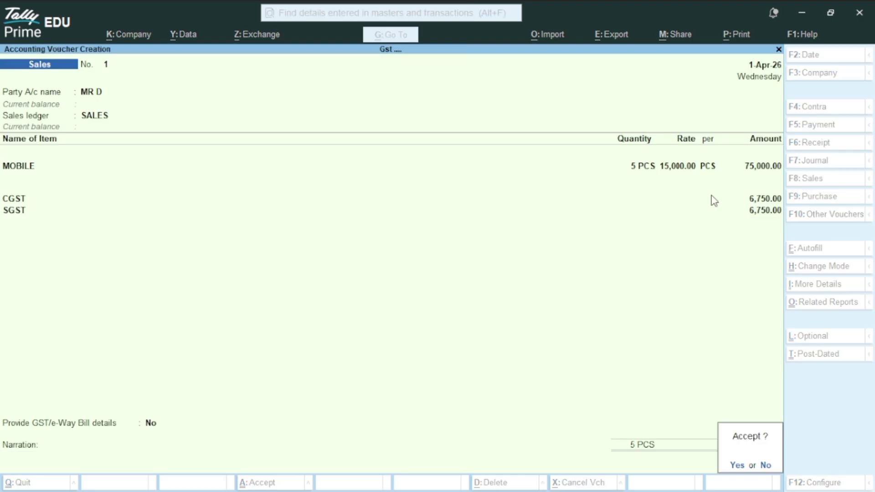
Save the sales voucher, accept the default answer for e-Way Bill generation, and return to the Gateway of Tally.
{"action": "key", "text": "Return"}
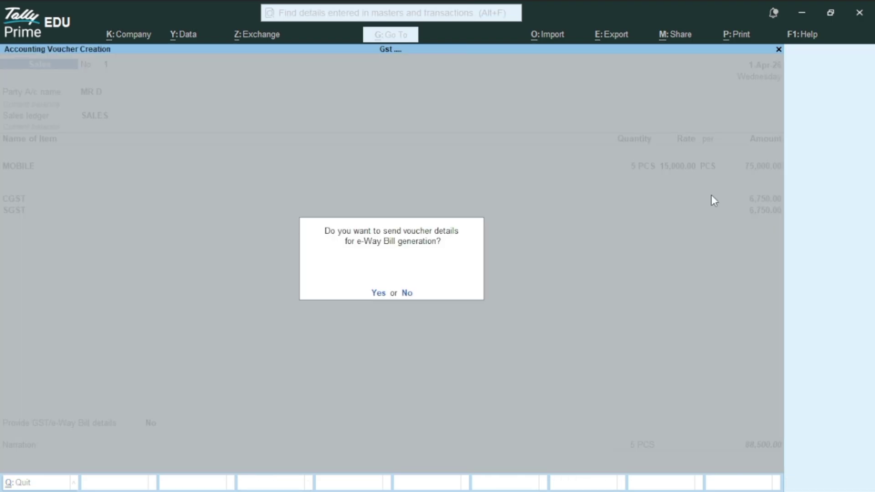
{"action": "key", "text": "Return"}
{"action": "key", "text": "Return"}
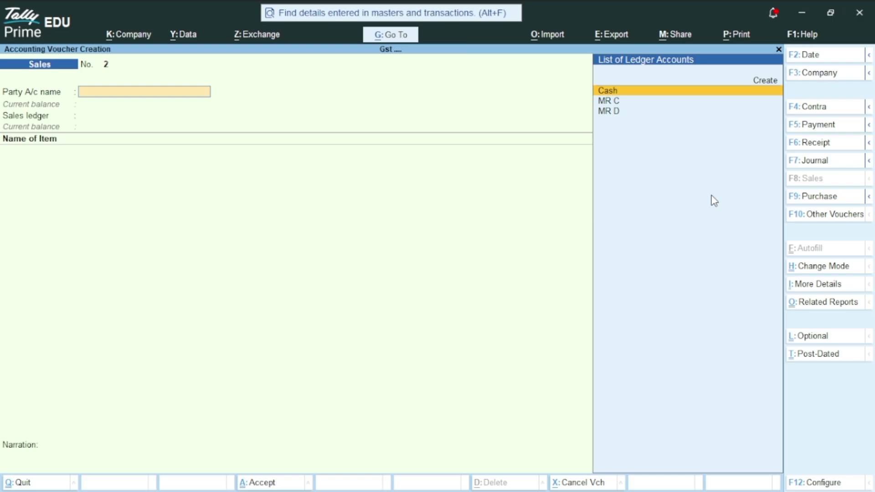
{"action": "key", "text": "Escape"}
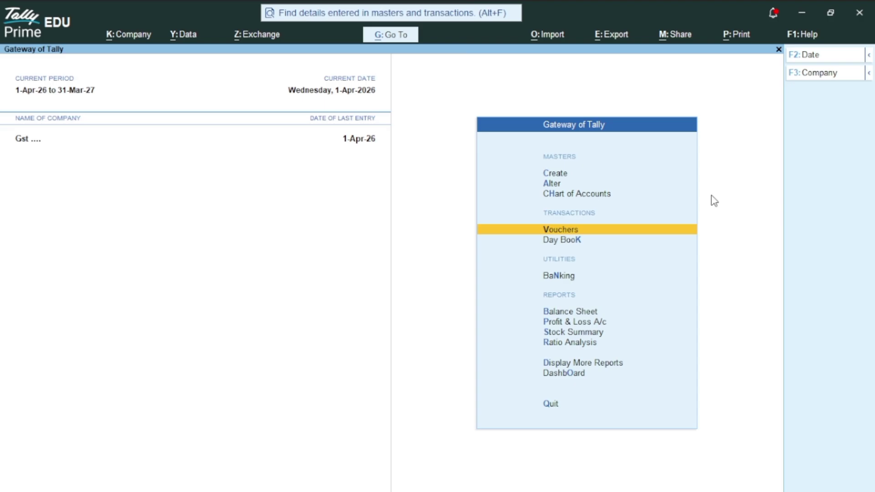
Open the Day Book and open the recorded purchase voucher from it.
{"action": "key", "text": "Down"}
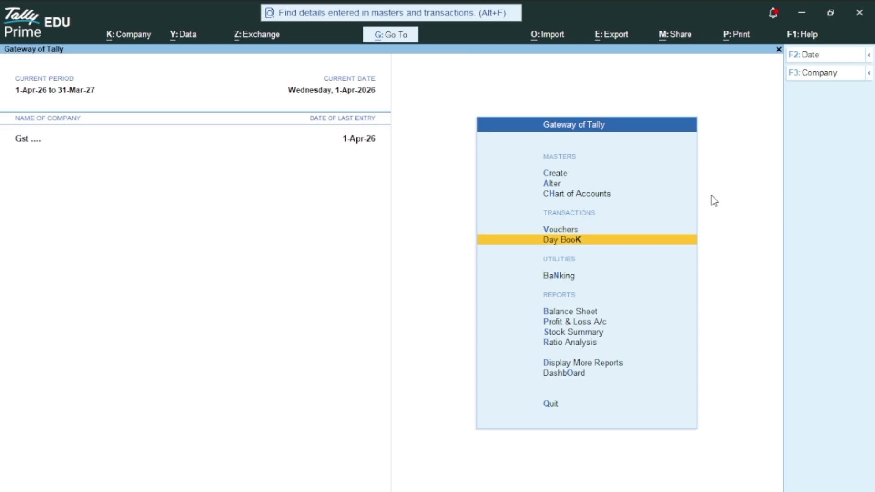
{"action": "key", "text": "Return"}
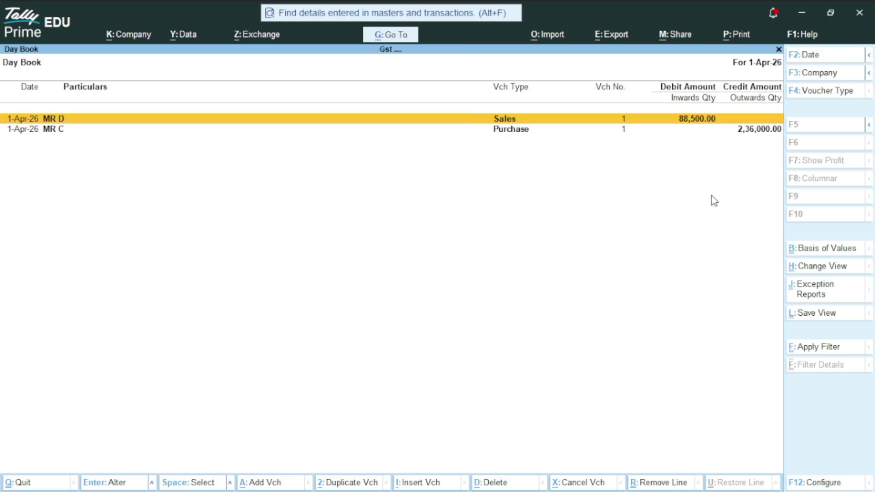
{"action": "key", "text": "Down"}
{"action": "key", "text": "Up"}
{"action": "key", "text": "Down"}
{"action": "key", "text": "Up"}
{"action": "key", "text": "Down"}
{"action": "key", "text": "Return"}
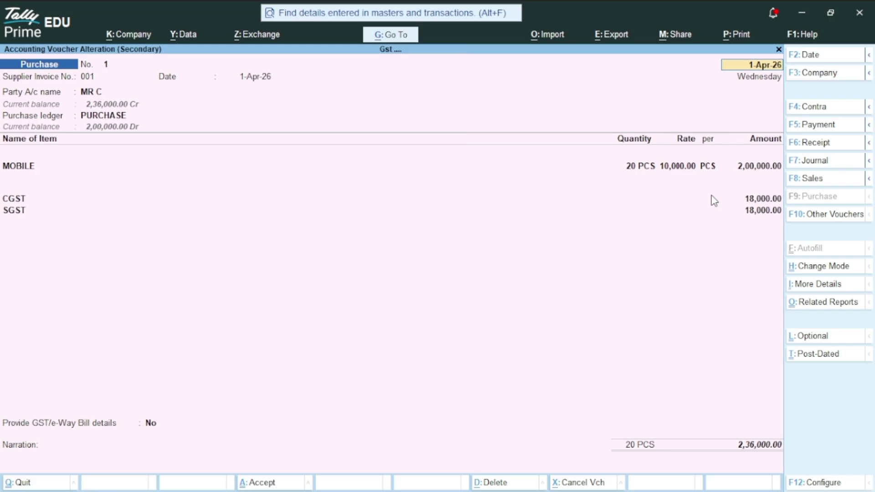
Preview the purchase voucher's printed invoice at enlarged size and examine its party, item and tax details.
{"action": "key", "text": "alt+p"}
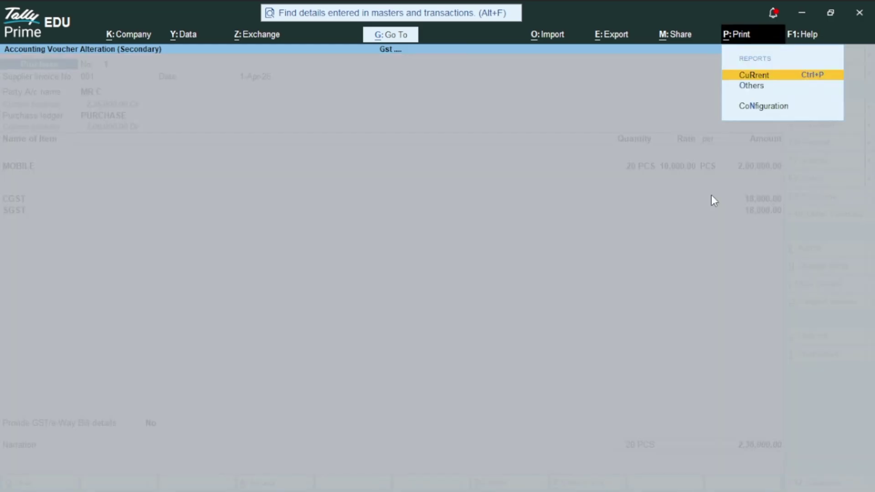
{"action": "key", "text": "Return"}
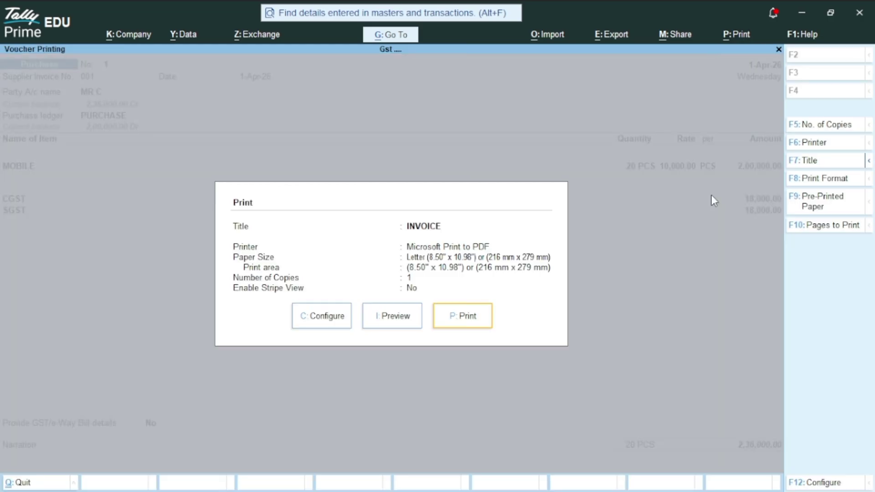
{"action": "key", "text": "i"}
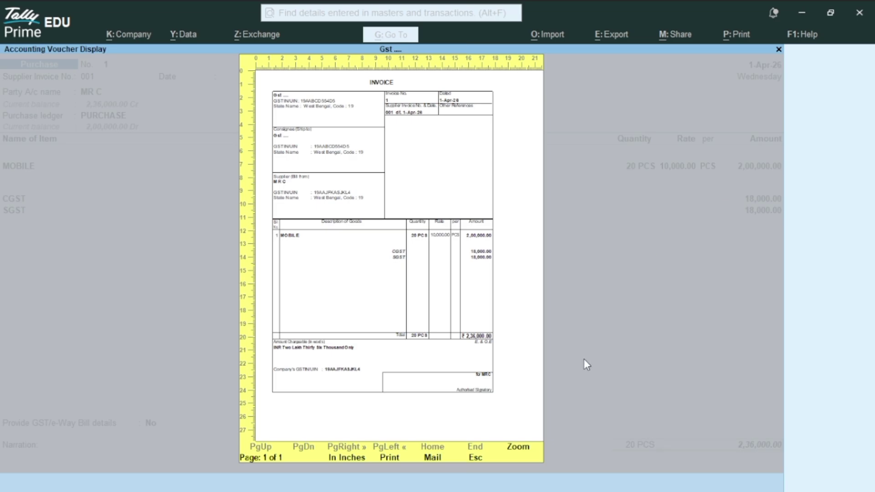
{"action": "left_click", "coordinate": [519, 449]}
{"action": "scroll", "coordinate": [246, 305], "scroll_direction": "down", "scroll_amount": 1}
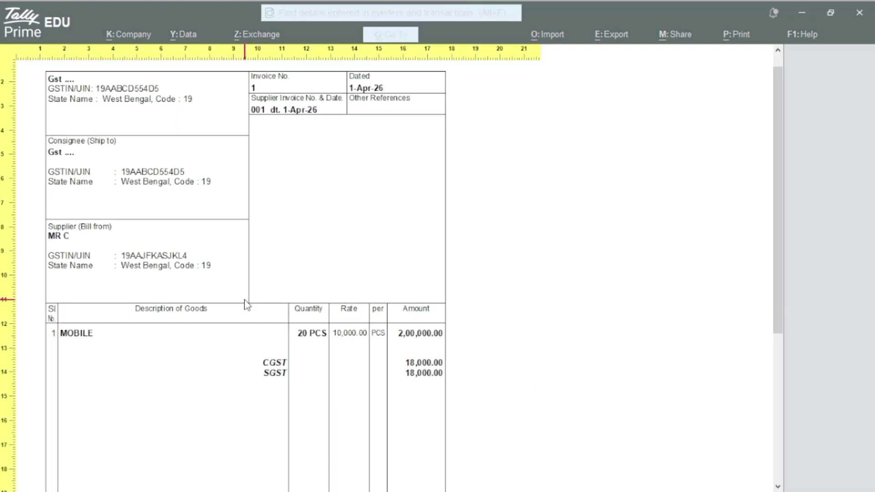
{"action": "scroll", "coordinate": [244, 298], "scroll_direction": "down", "scroll_amount": 1}
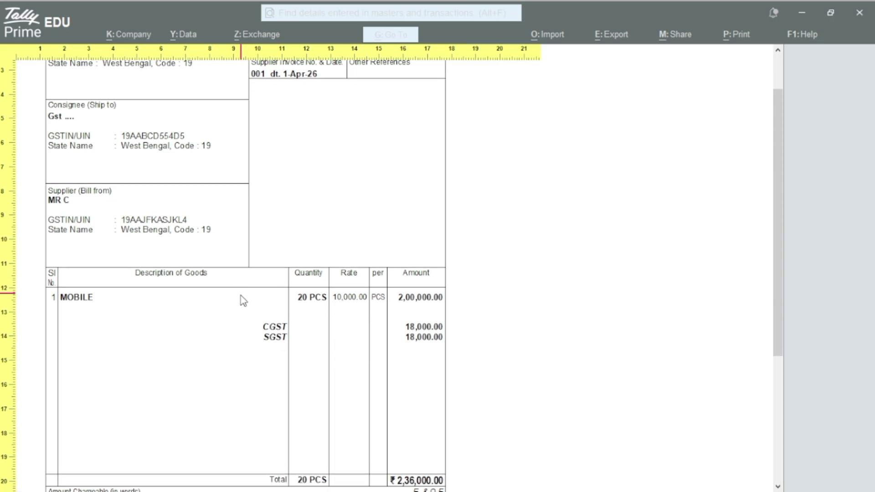
{"action": "scroll", "coordinate": [246, 315], "scroll_direction": "down", "scroll_amount": 5}
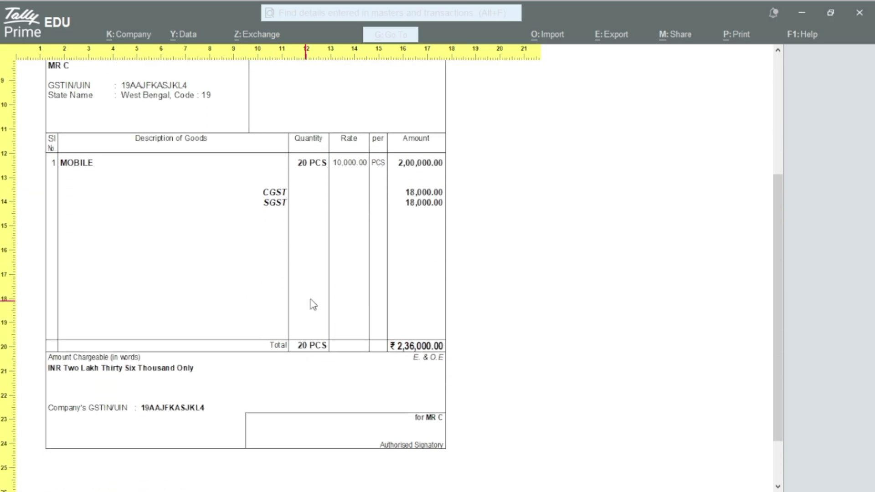
{"action": "scroll", "coordinate": [315, 304], "scroll_direction": "up", "scroll_amount": 7}
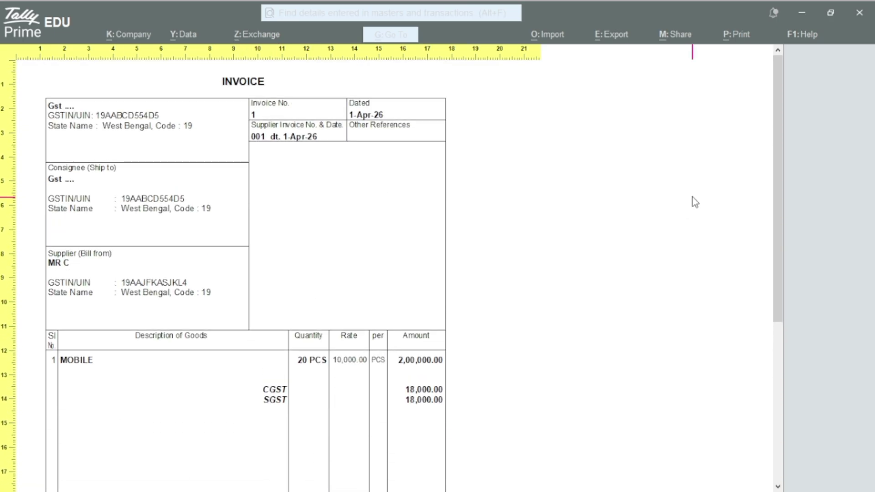
Quit the purchase voucher without saving changes and open the sales voucher from the Day Book.
{"action": "key", "text": "Escape"}
{"action": "key", "text": "Escape"}
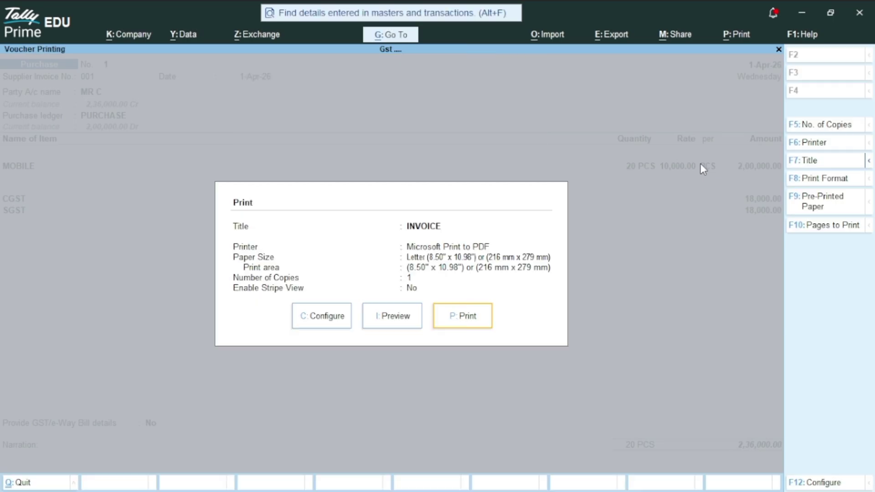
{"action": "key", "text": "Escape"}
{"action": "key", "text": "BackSpace"}
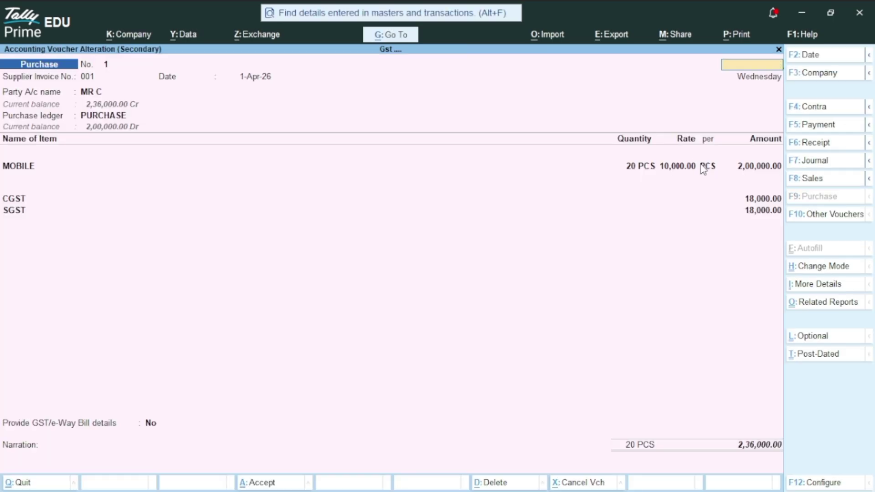
{"action": "key", "text": "Escape"}
{"action": "key", "text": "y"}
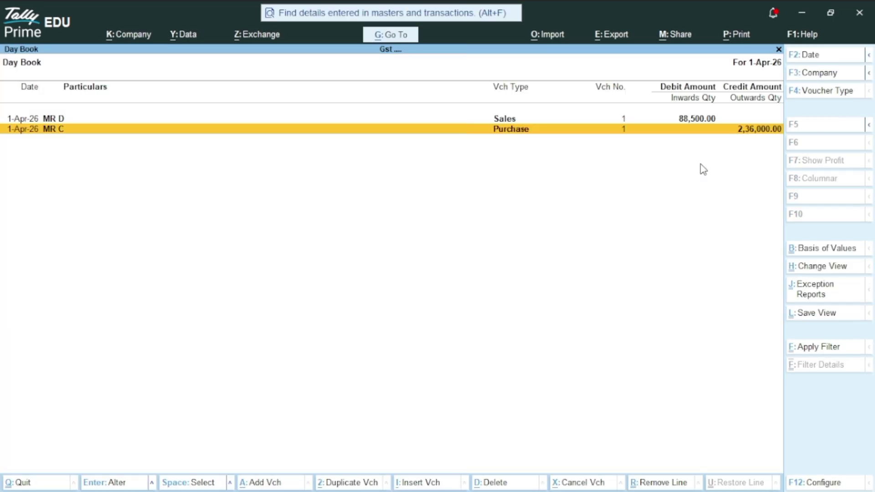
{"action": "key", "text": "Up"}
{"action": "key", "text": "Return"}
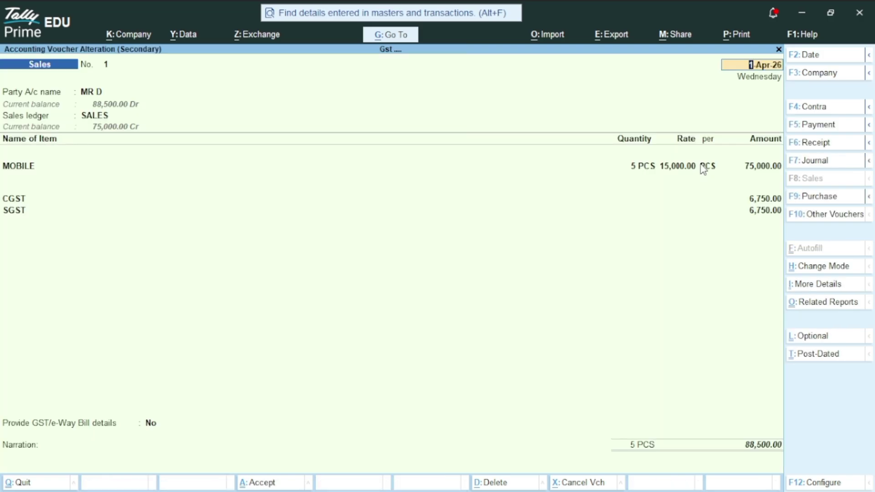
Preview the sales voucher's Tax Invoice at enlarged size and examine the buyer, item, HSN/SAC and GST breakdown.
{"action": "key", "text": "alt+p"}
{"action": "key", "text": "Return"}
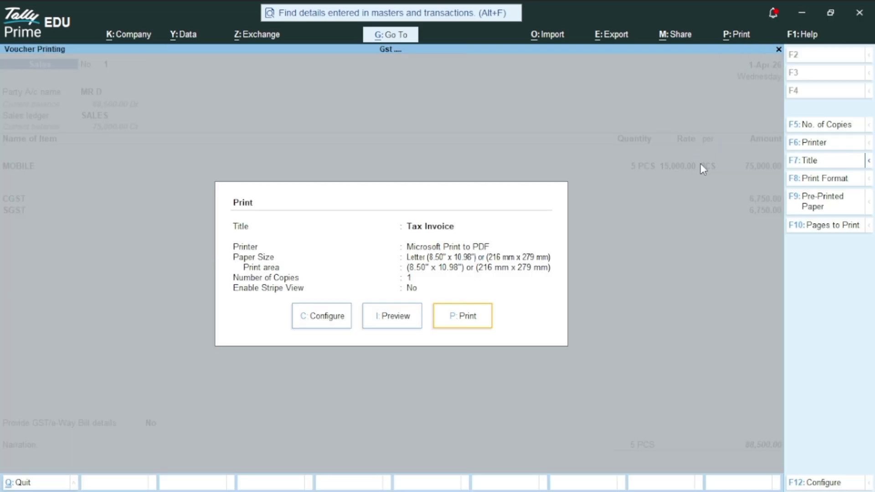
{"action": "key", "text": "i"}
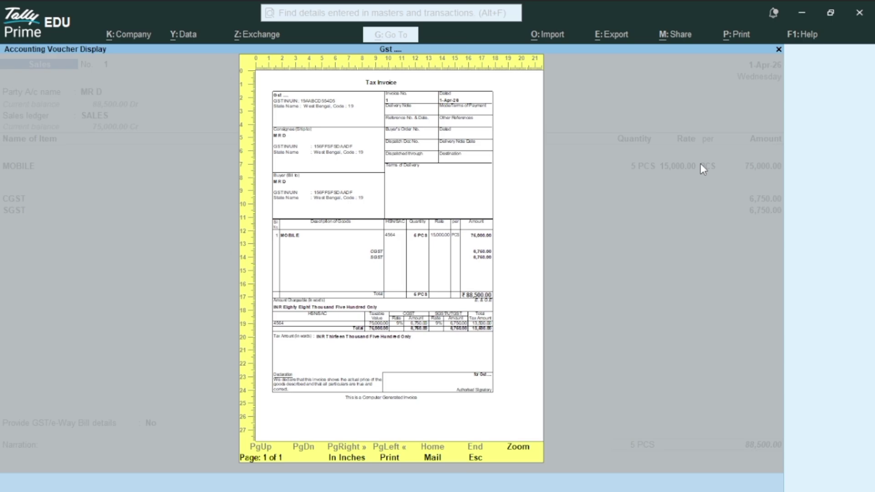
{"action": "left_click", "coordinate": [518, 450]}
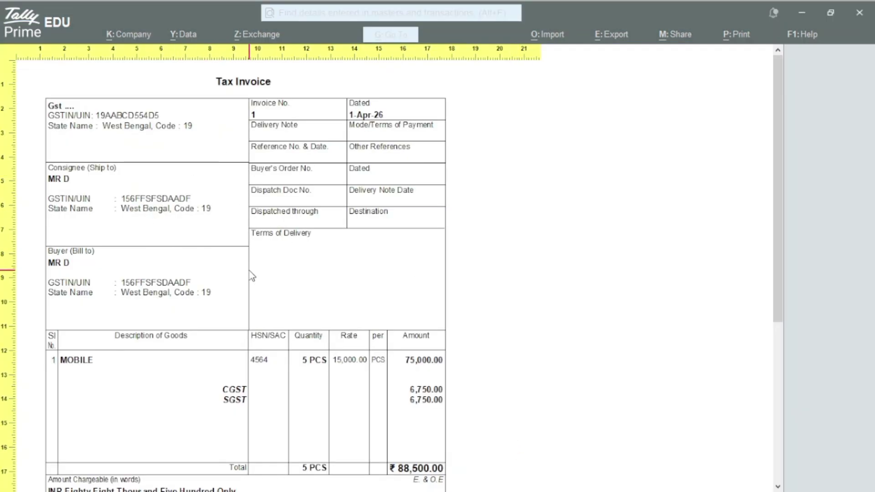
{"action": "scroll", "coordinate": [252, 276], "scroll_direction": "down", "scroll_amount": 1}
{"action": "scroll", "coordinate": [250, 270], "scroll_direction": "down", "scroll_amount": 8}
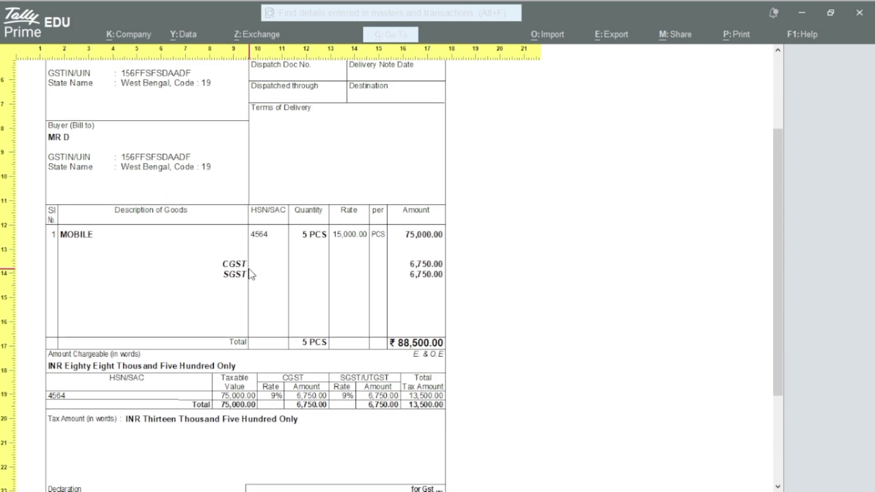
{"action": "scroll", "coordinate": [250, 272], "scroll_direction": "down", "scroll_amount": 5}
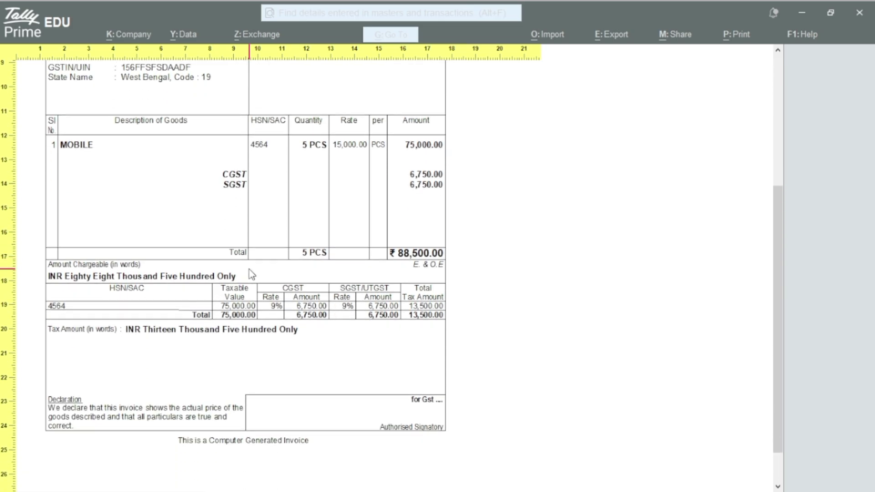
{"action": "scroll", "coordinate": [251, 273], "scroll_direction": "up", "scroll_amount": 12}
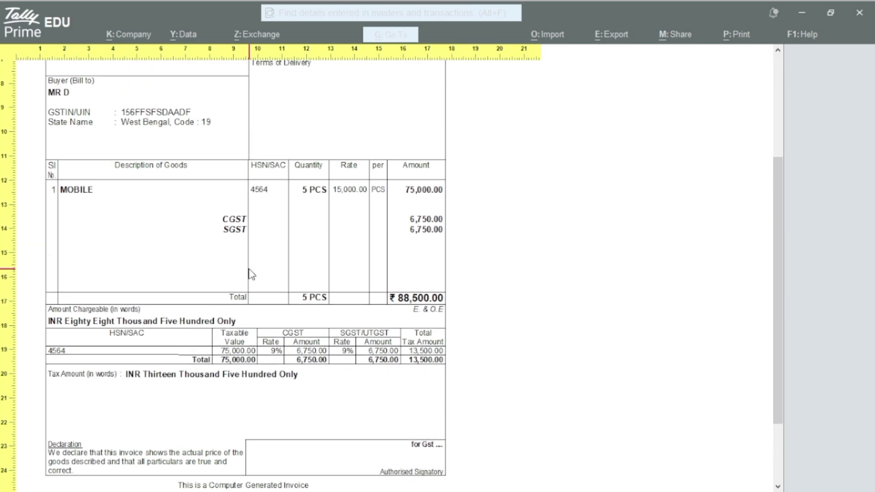
{"action": "scroll", "coordinate": [251, 274], "scroll_direction": "up", "scroll_amount": 2}
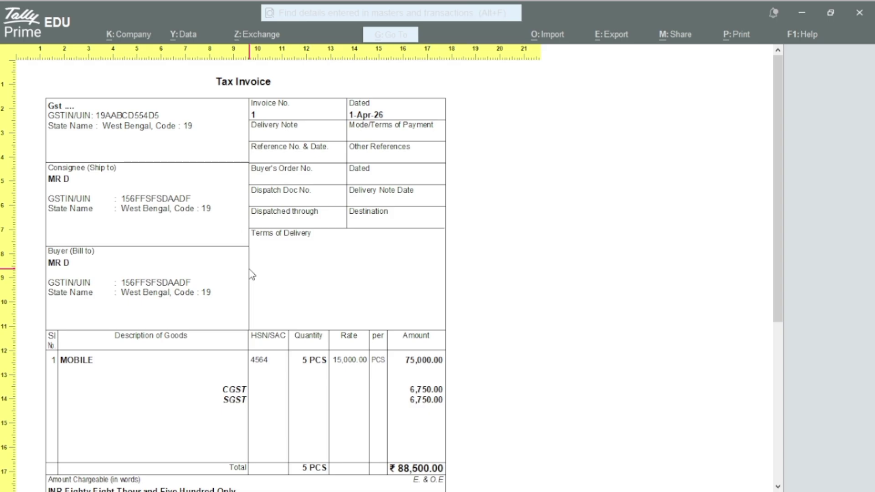
{"action": "scroll", "coordinate": [598, 189], "scroll_direction": "down", "scroll_amount": 2}
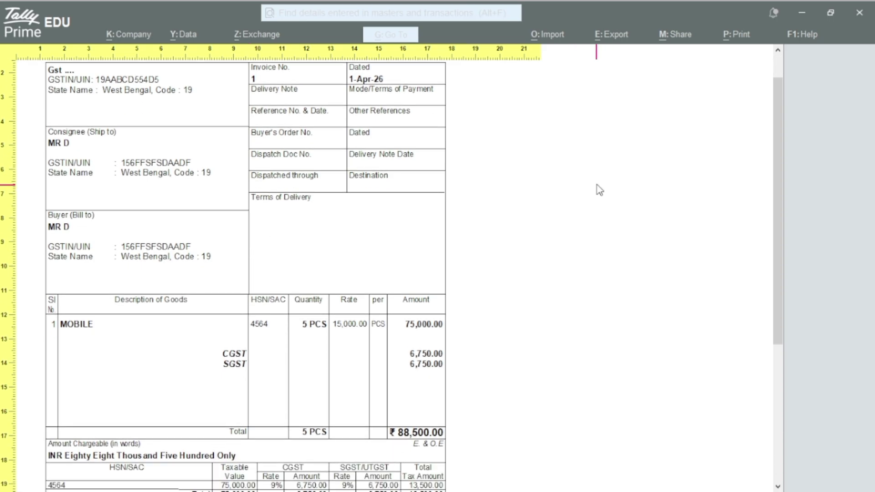
Close the Tax Invoice preview and quit the sales voucher without saving, returning to the Gateway of Tally.
{"action": "key", "text": "Escape"}
{"action": "key", "text": "Escape"}
{"action": "key", "text": "Escape"}
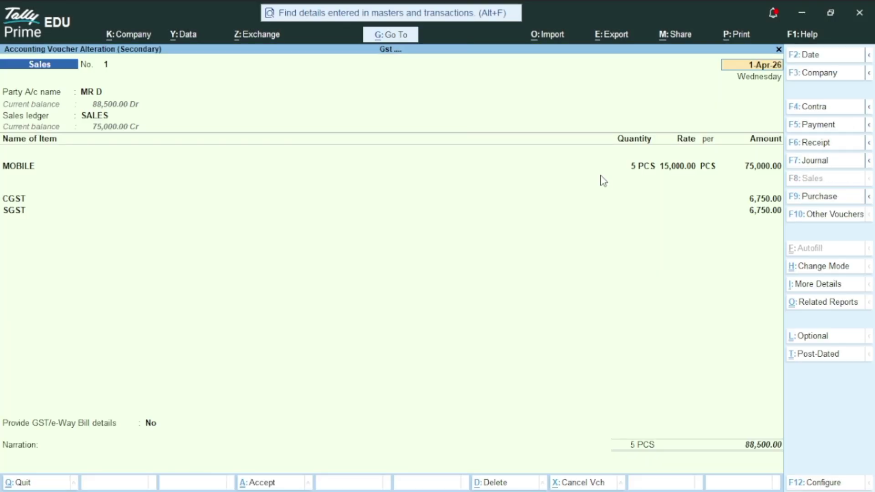
{"action": "key", "text": "Escape"}
{"action": "key", "text": "Escape"}
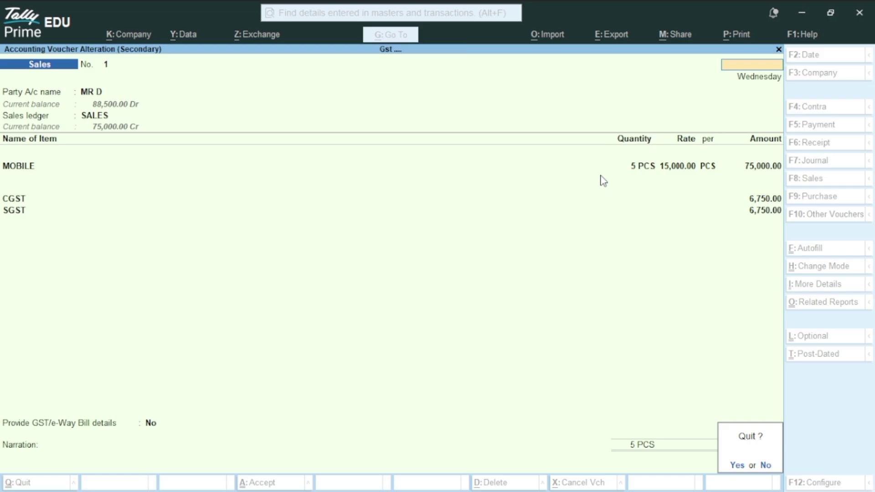
{"action": "key", "text": "y"}
{"action": "key", "text": "Escape"}
Check the closing quantity, rate and value of MOBILE in the Stock Summary, and close the report.
{"action": "key", "text": "Down"}
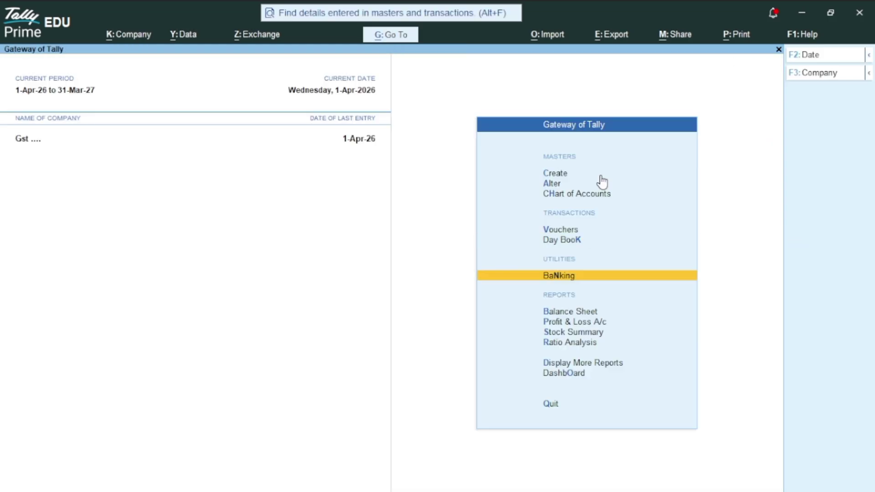
{"action": "key", "text": "Up"}
{"action": "key", "text": "Down"}
{"action": "key", "text": "Down"}
{"action": "key", "text": "Down"}
{"action": "key", "text": "Down"}
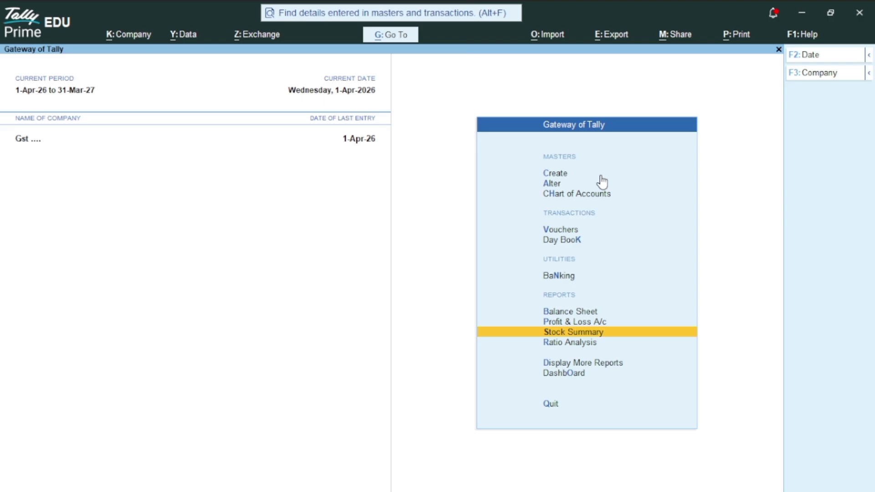
{"action": "key", "text": "Return"}
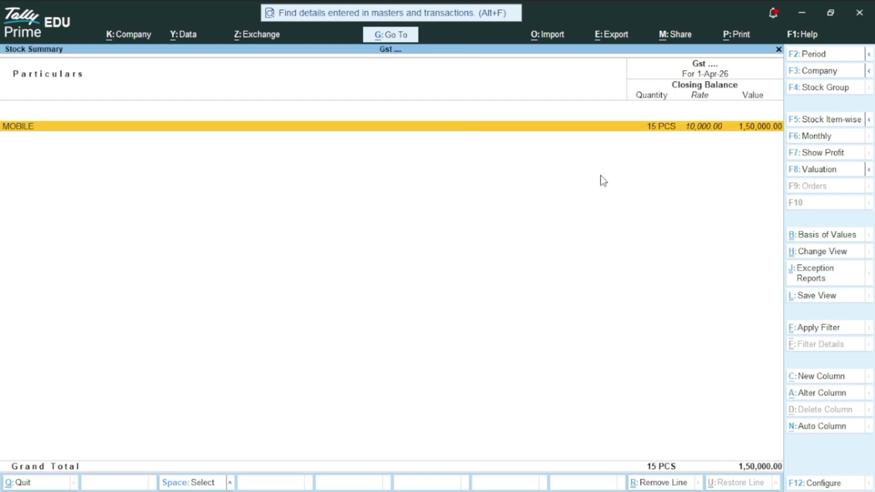
{"action": "key", "text": "Escape"}
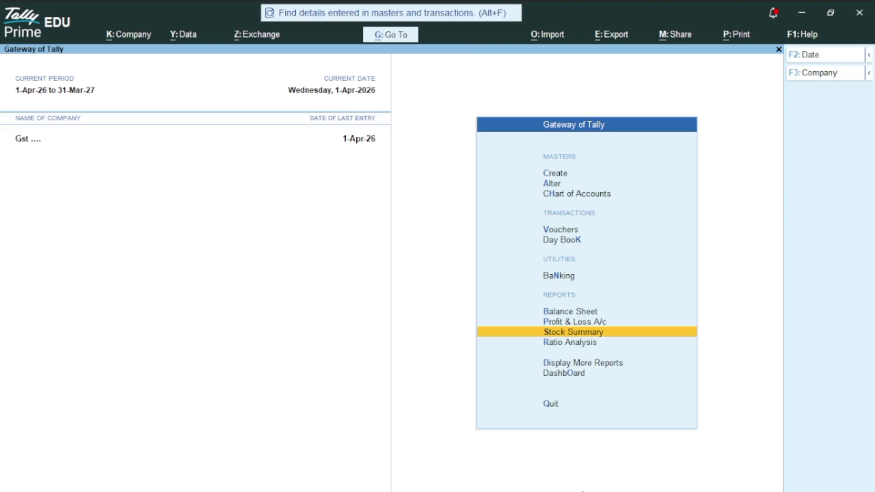
{"action": "left_click", "coordinate": [570, 491]}
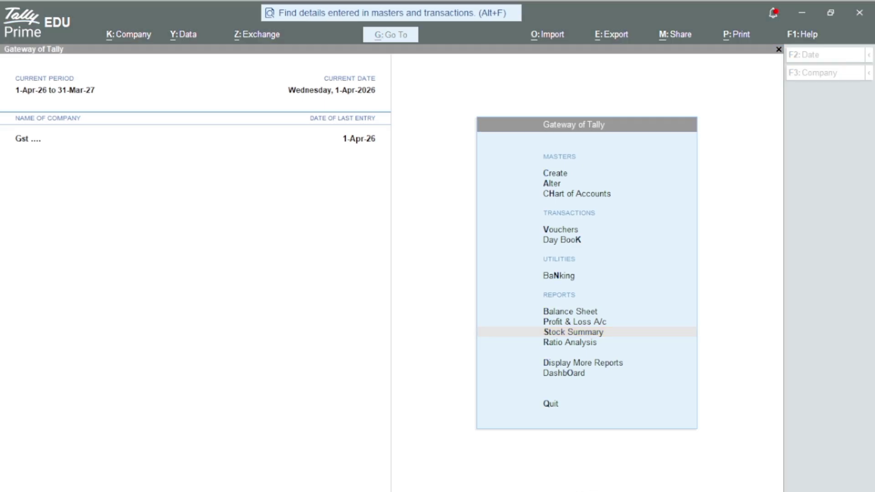